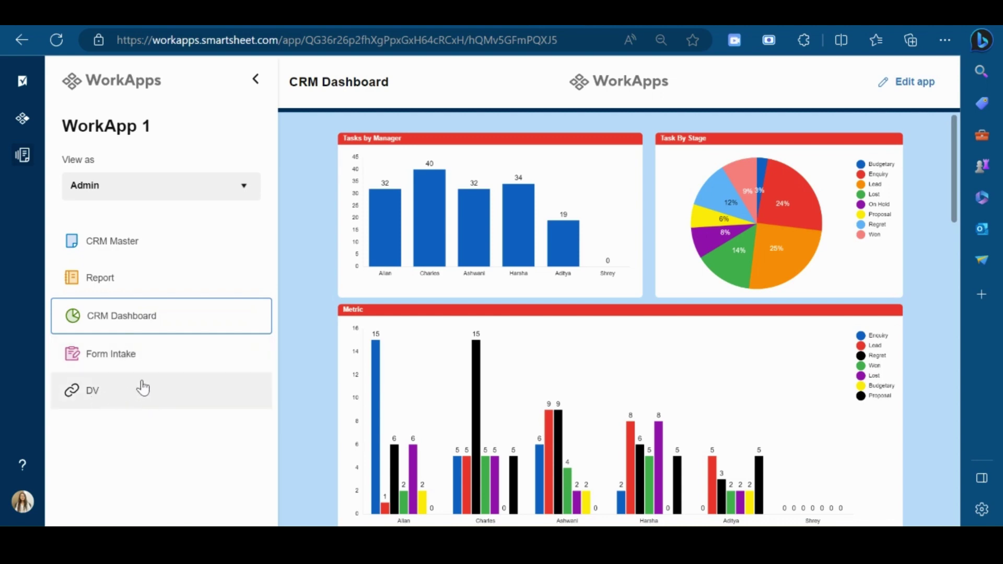
# Check the roles in the View as list, keeping Admin, then go to the WorkApps home tab.
pyautogui.click(208, 195)
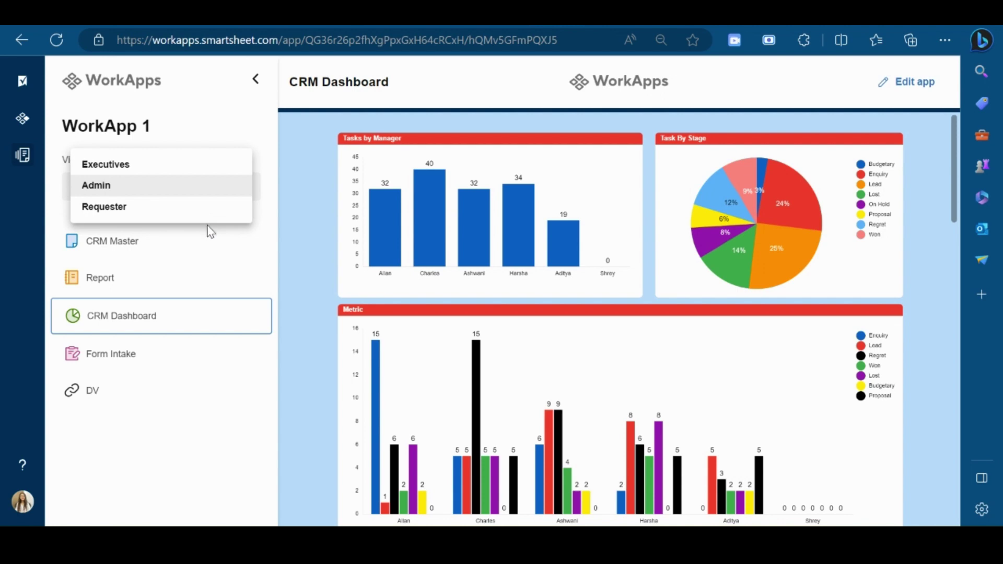
pyautogui.click(269, 224)
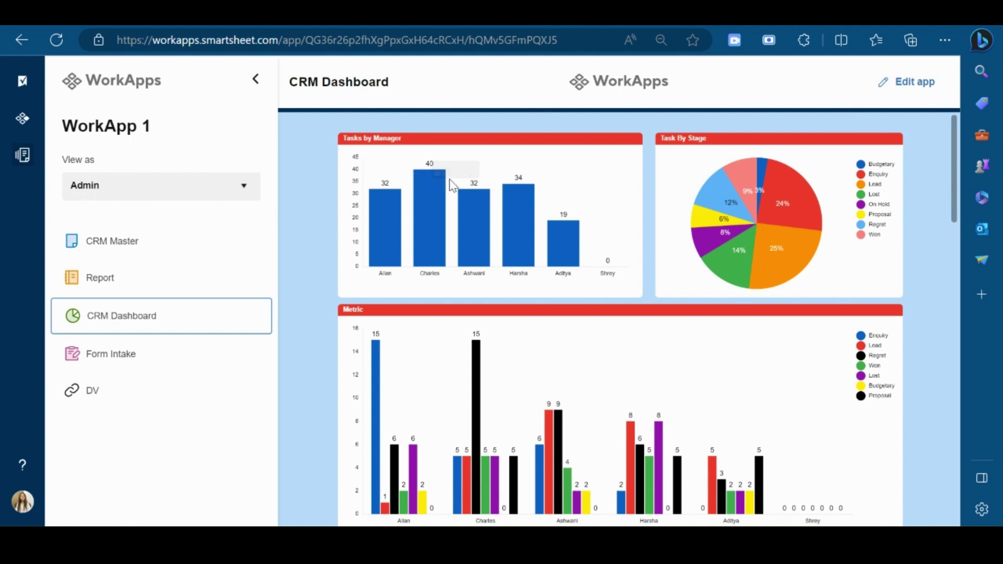
pyautogui.click(507, 27)
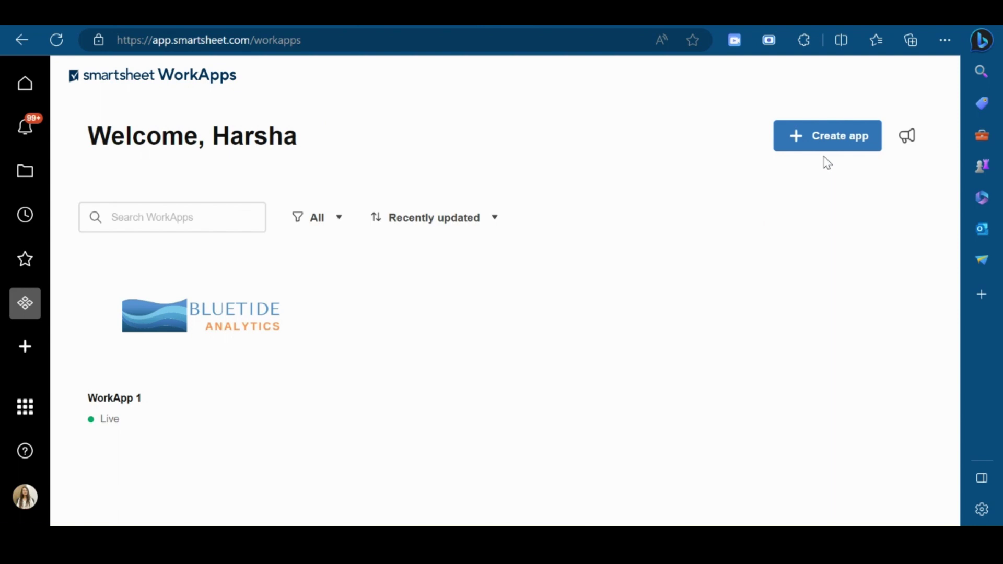
# Create a blank app from scratch and rename it from UNTITLED APP to 'WorkApp Demo'.
pyautogui.click(839, 147)
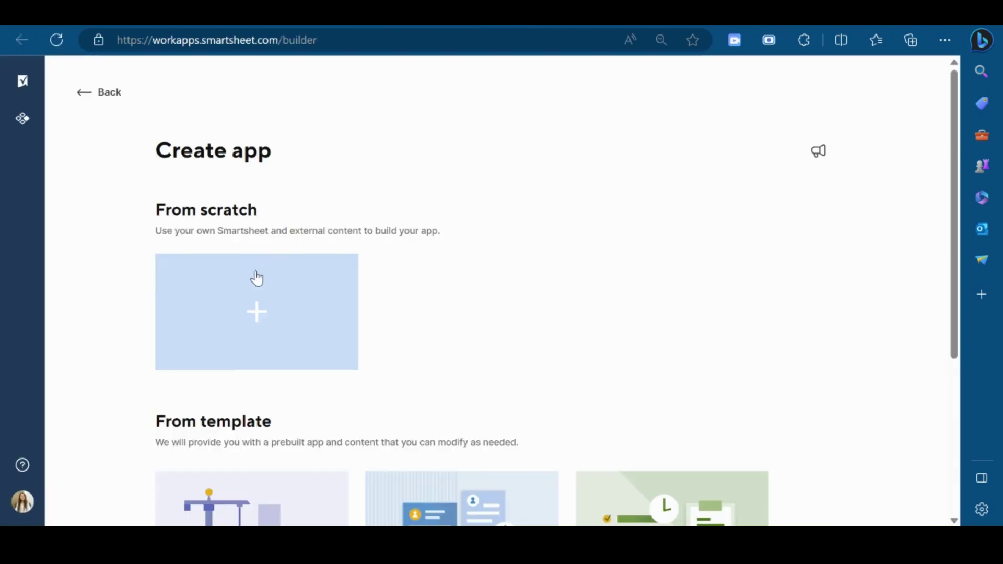
pyautogui.scroll(-2, 415, 315)
pyautogui.scroll(-2, 416, 315)
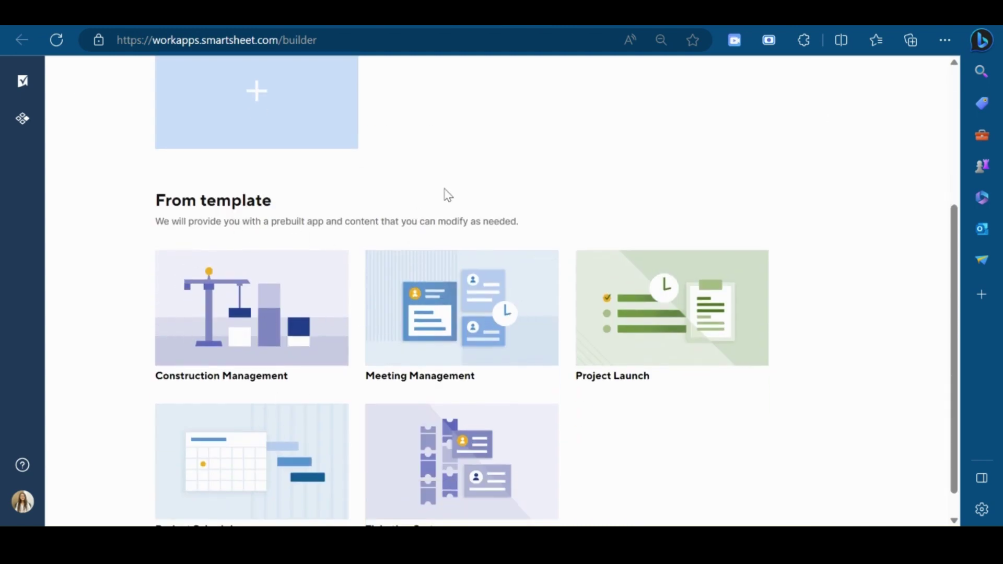
pyautogui.scroll(3, 450, 195)
pyautogui.click(272, 256)
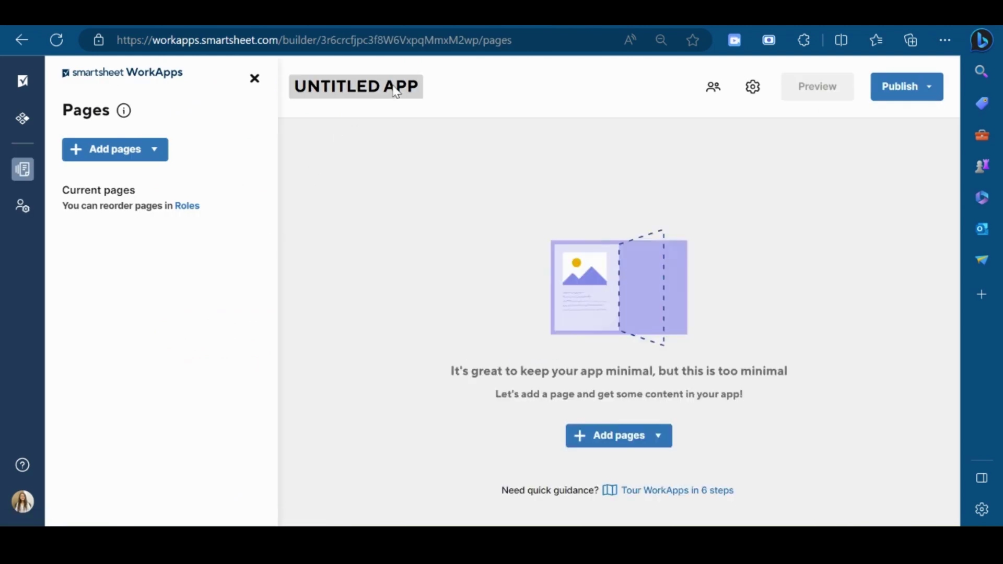
pyautogui.click(394, 85)
pyautogui.write('W')
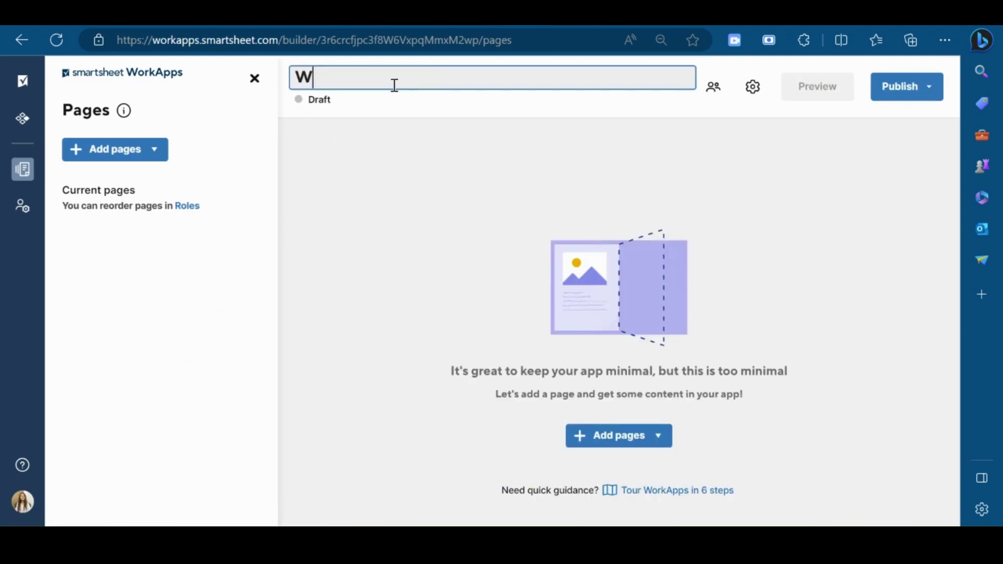
pyautogui.write('orkApp Demo')
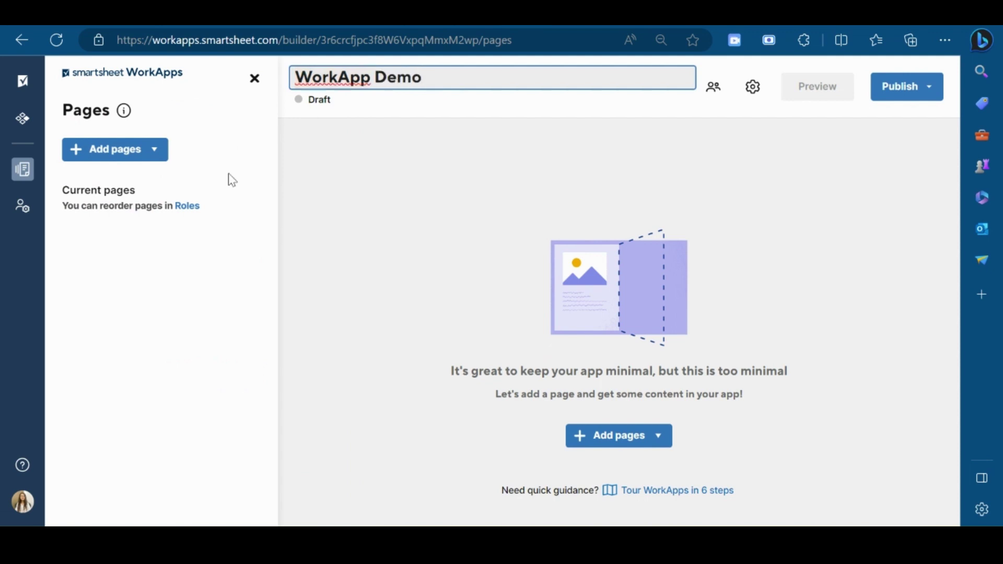
pyautogui.press('Return')
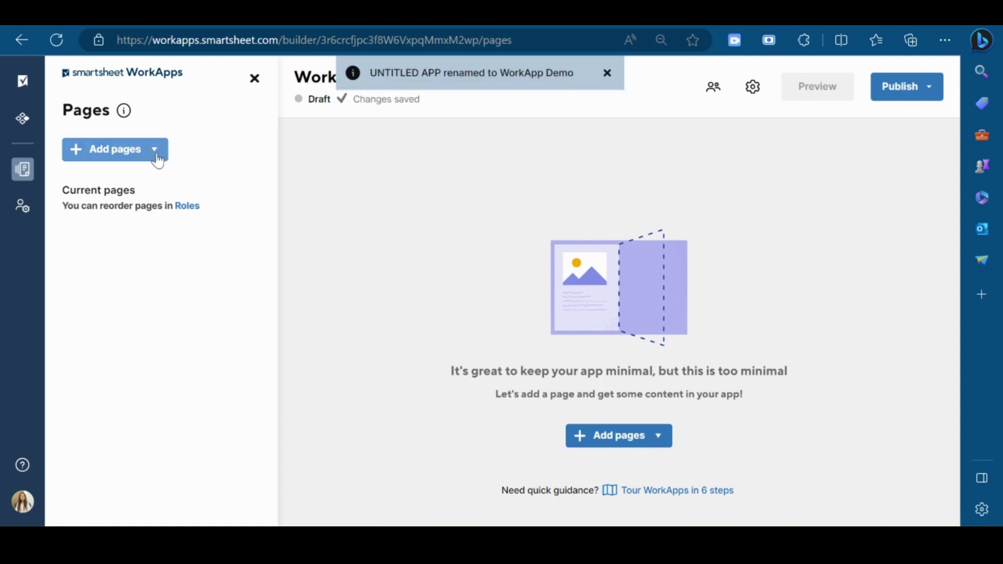
# In the sheets, reports and dashboards picker, browse Workspaces > BlueTide ShowCase > Working > Department > CRM.
pyautogui.click(157, 156)
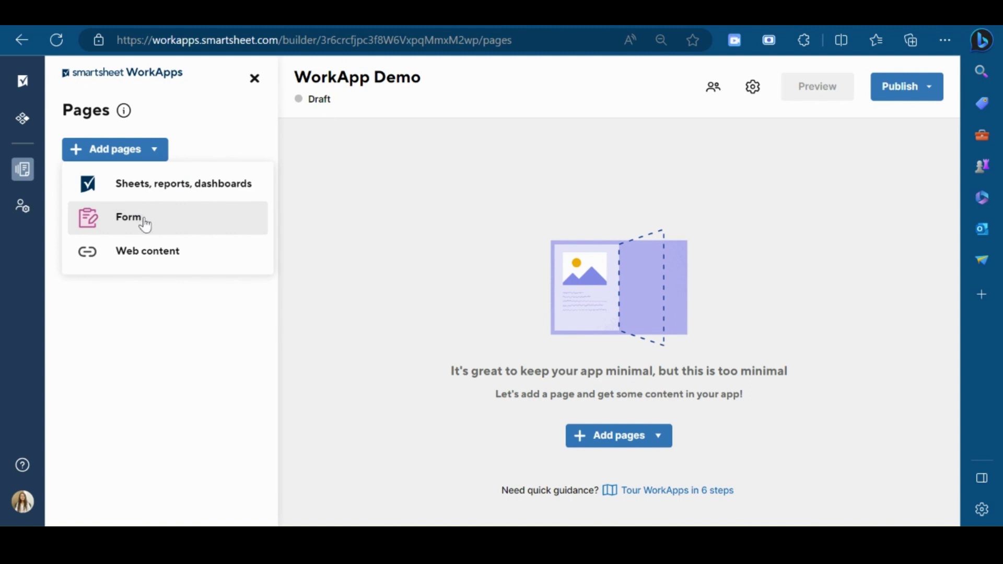
pyautogui.click(192, 186)
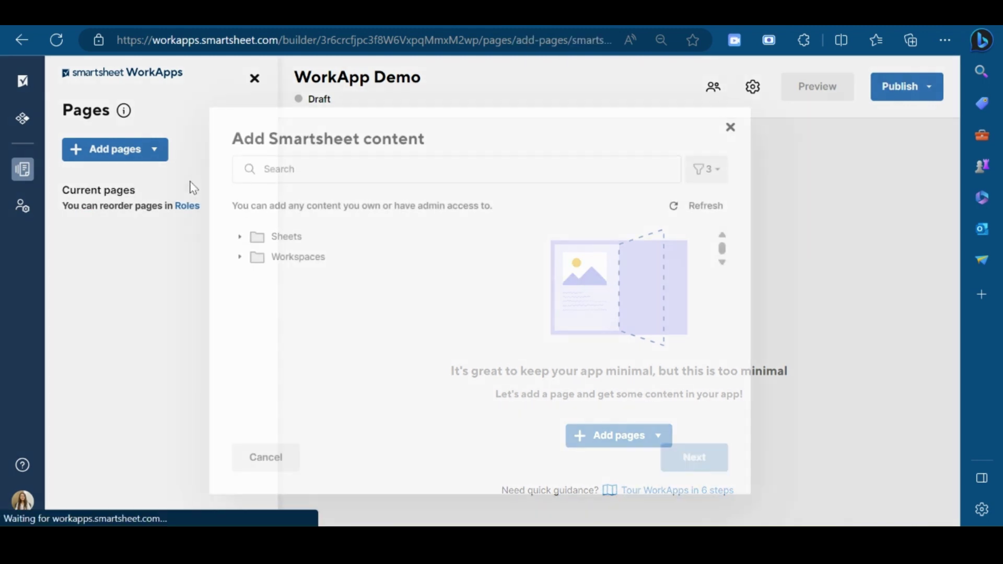
pyautogui.click(243, 252)
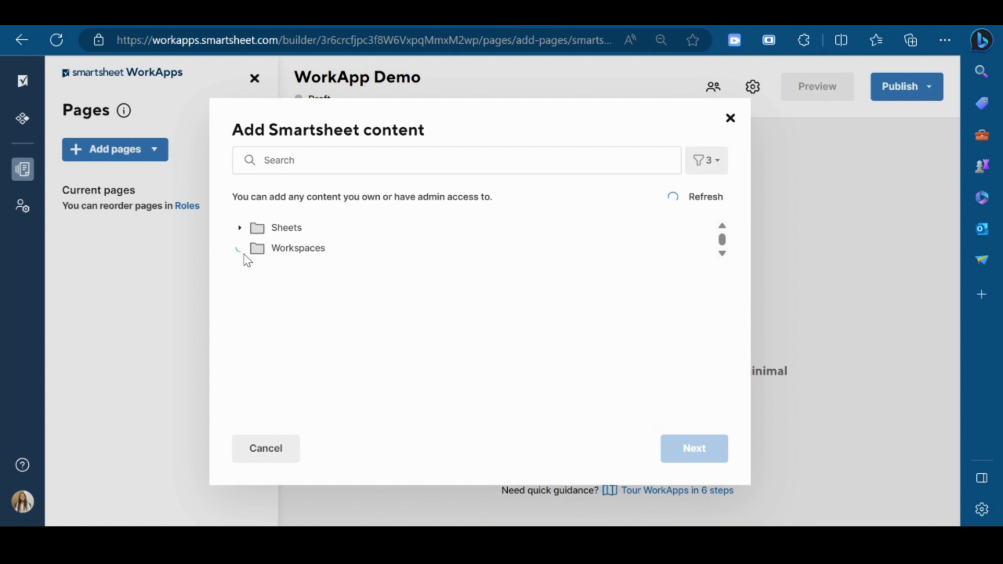
pyautogui.scroll(-2, 360, 356)
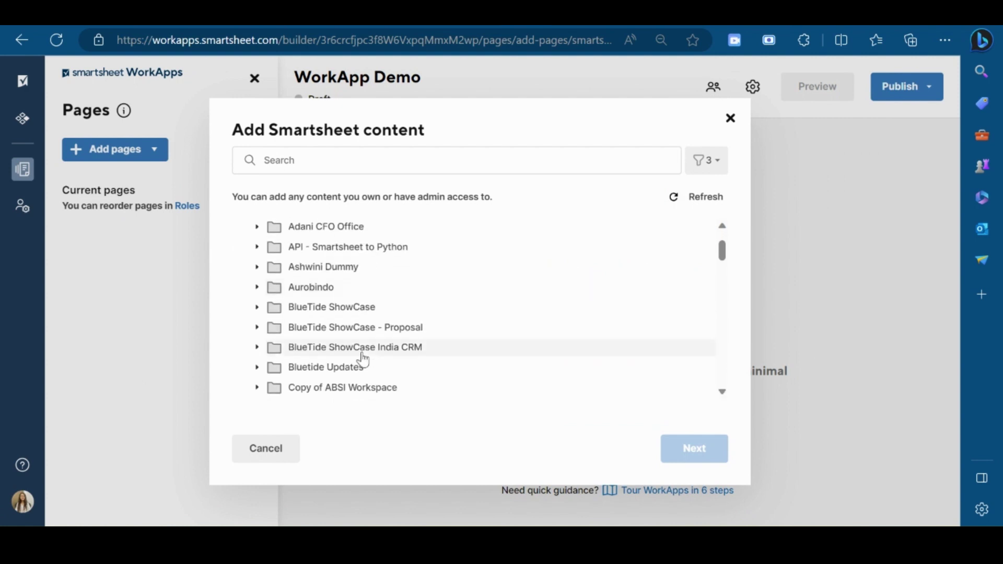
pyautogui.click(257, 308)
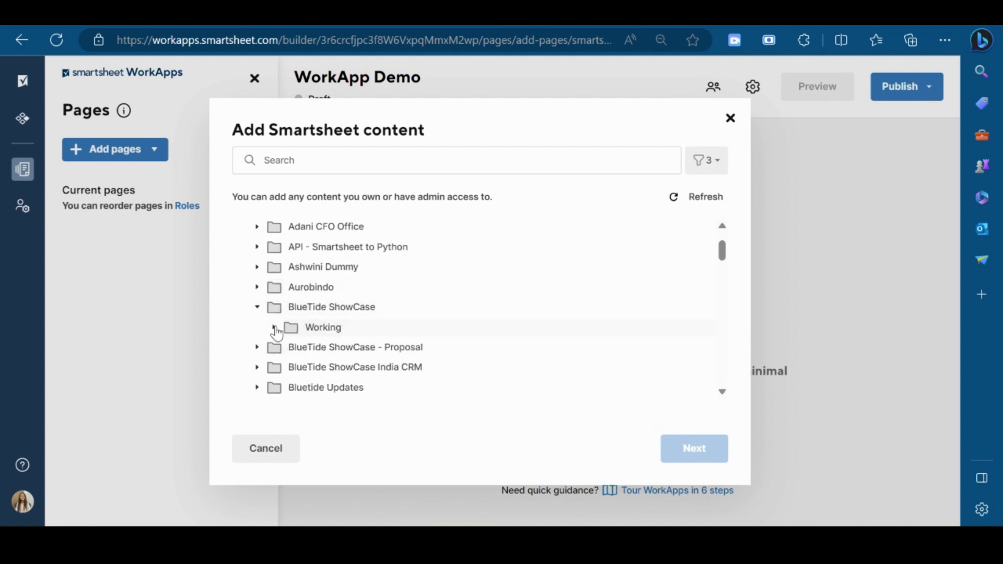
pyautogui.click(273, 327)
pyautogui.scroll(-3, 394, 337)
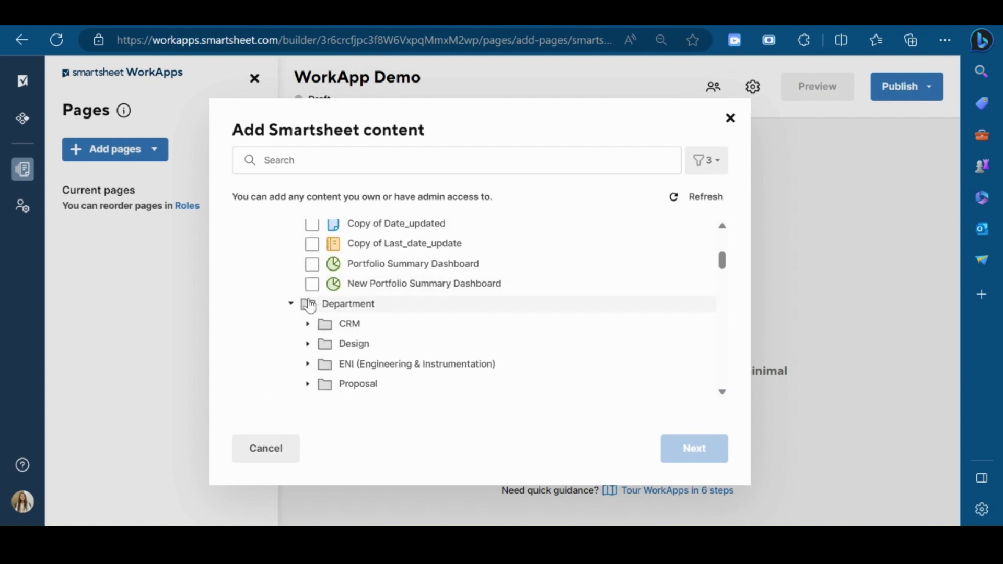
pyautogui.click(308, 323)
pyautogui.scroll(-2, 426, 329)
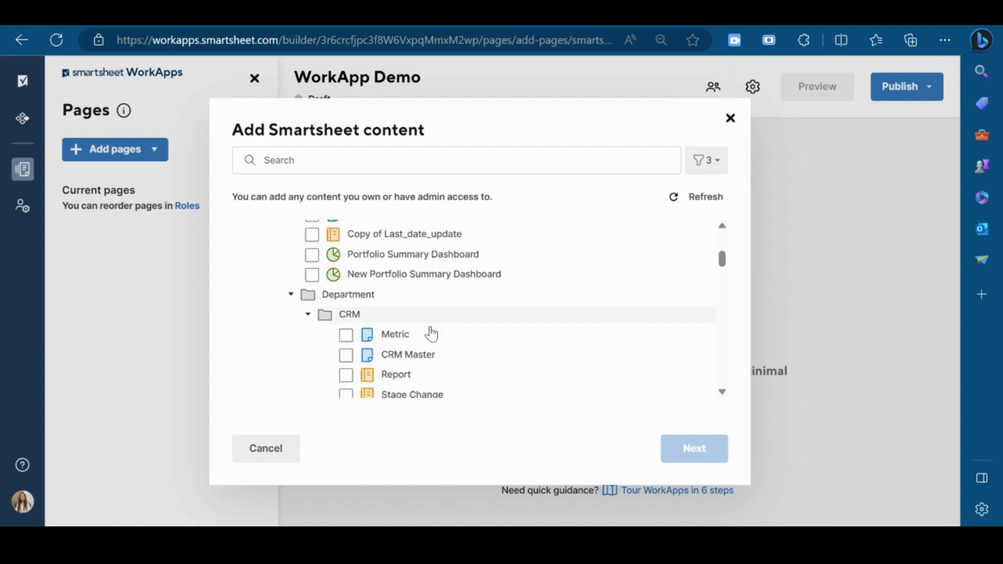
# Select CRM Master, Report and CRM Dashboard and add them as app pages.
pyautogui.click(346, 282)
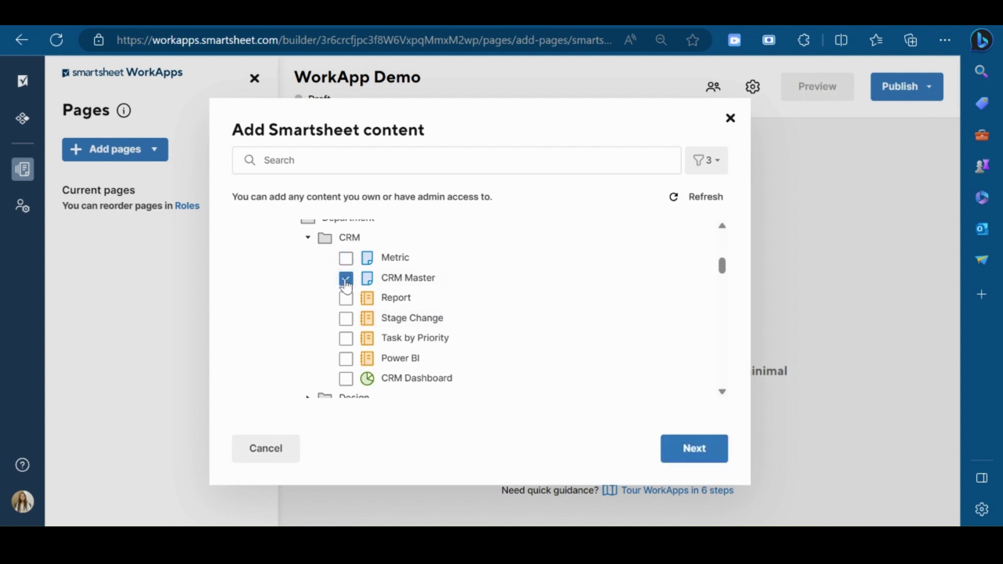
pyautogui.click(345, 300)
pyautogui.scroll(-2, 486, 350)
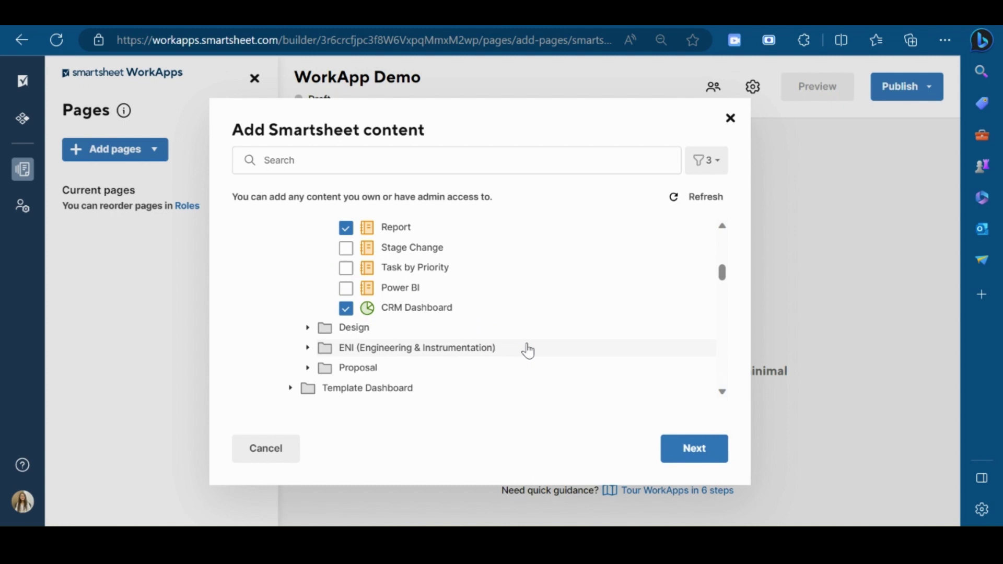
pyautogui.click(684, 448)
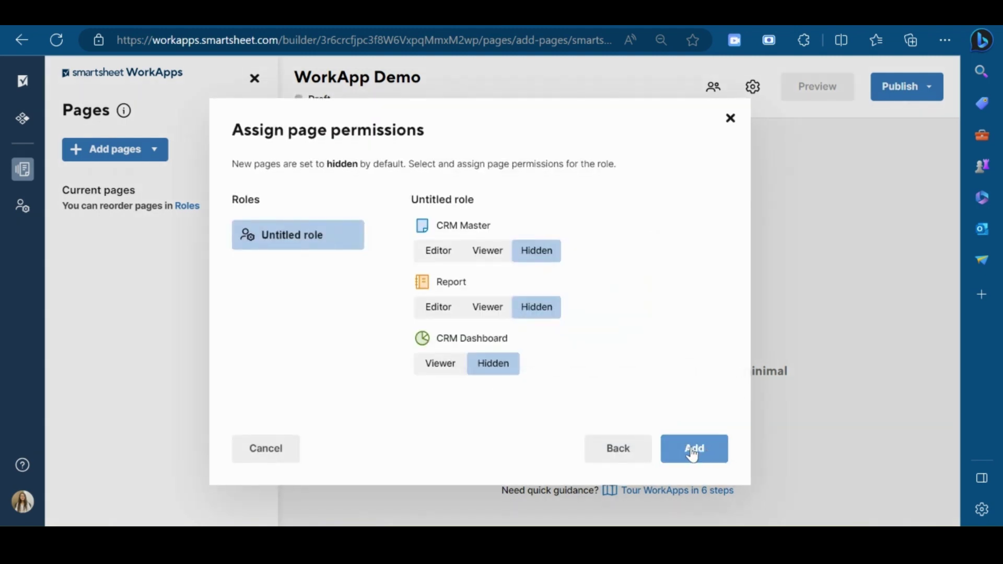
pyautogui.click(692, 450)
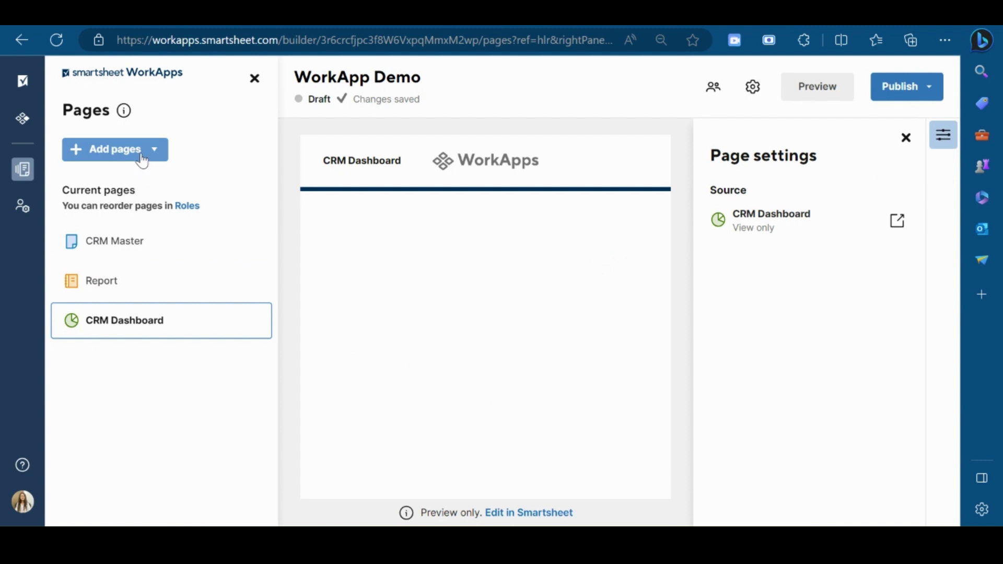
# Add a Form page named 'Form Intake' from the pasted CRM Intake Form link.
pyautogui.click(141, 158)
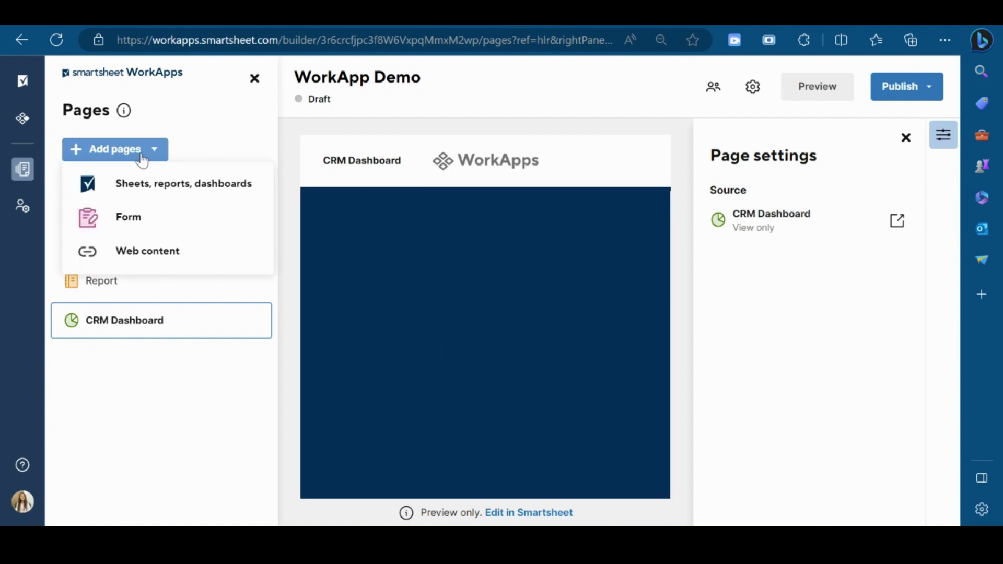
pyautogui.click(129, 234)
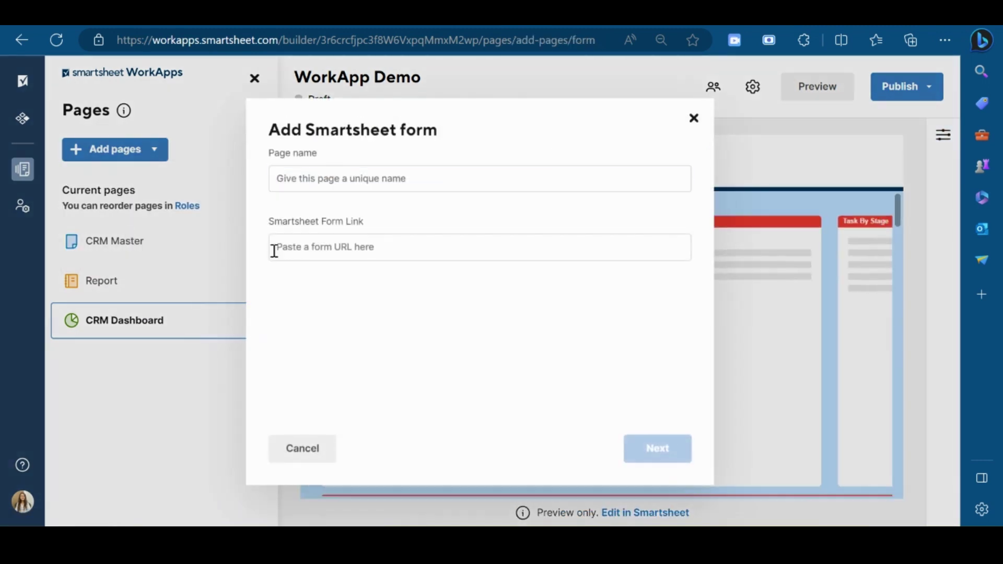
pyautogui.click(349, 247)
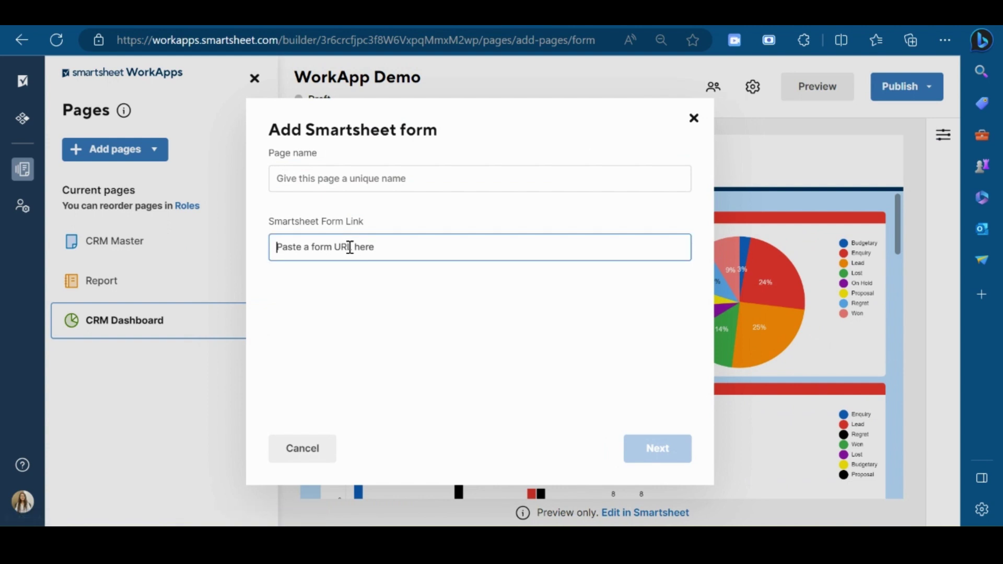
pyautogui.write('https://app.smartsheet.com/b/form/08a89d614f5b4fa78d6ea35b831f0895')
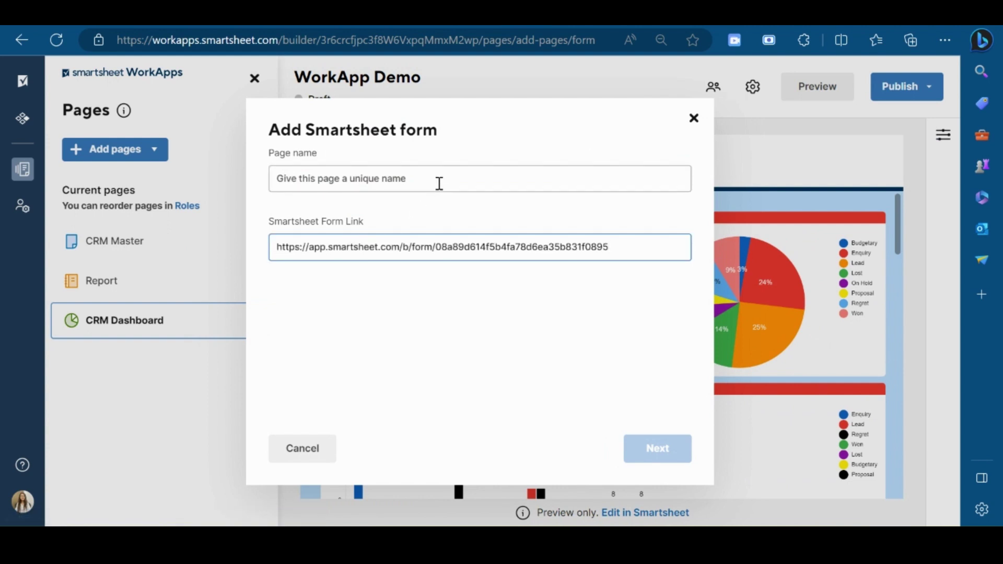
pyautogui.click(447, 173)
pyautogui.write('Form Intake')
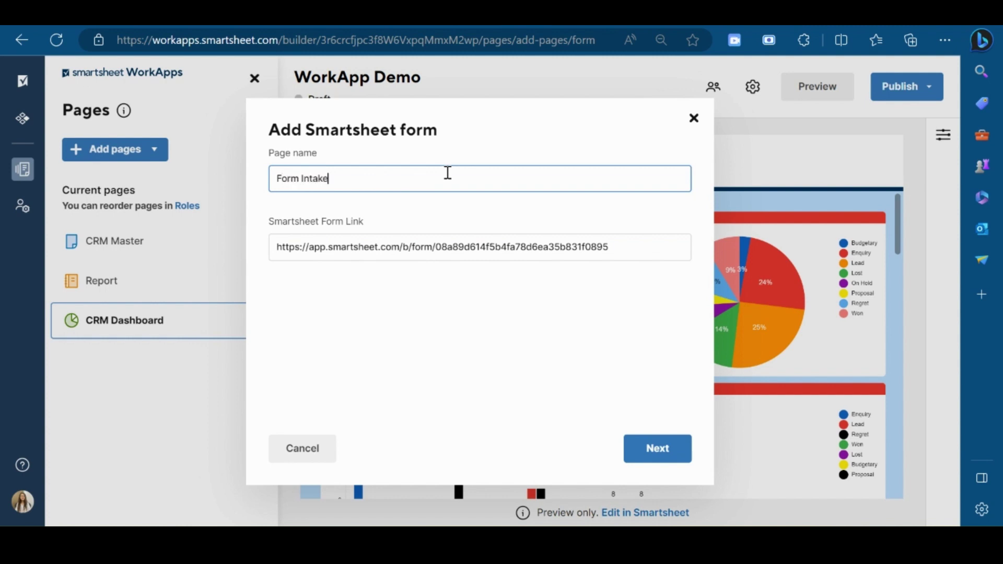
pyautogui.click(655, 449)
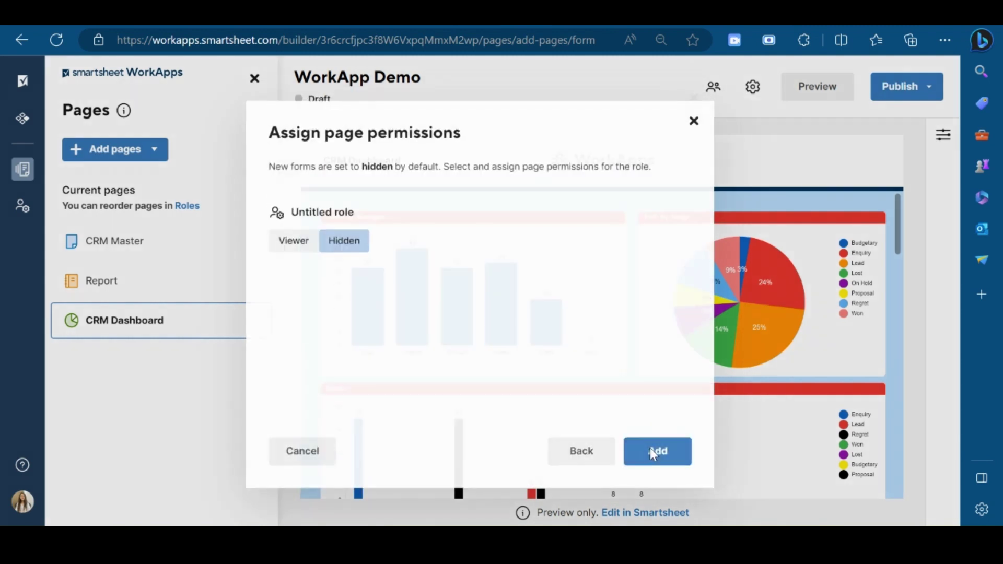
pyautogui.click(666, 450)
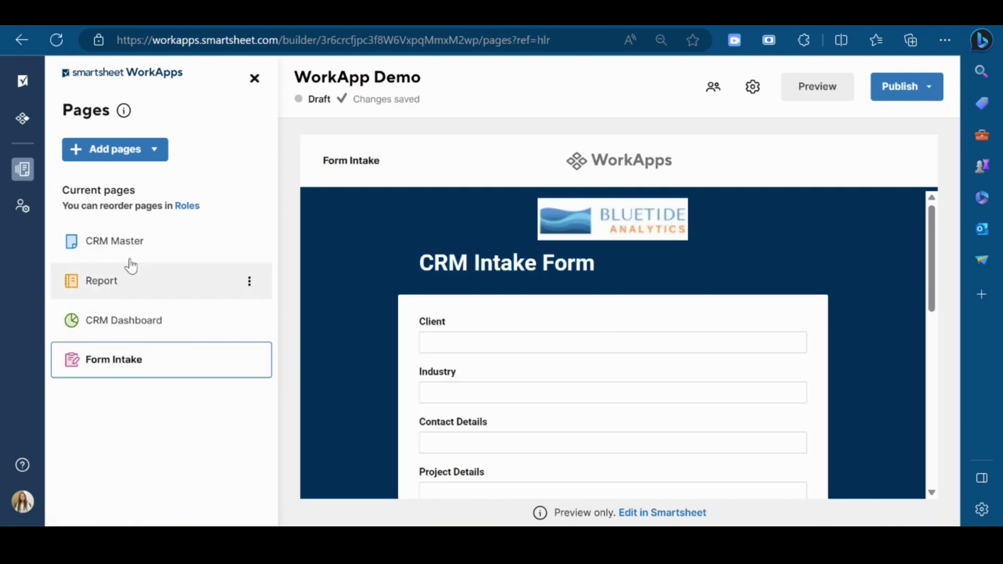
# Add a web content page named 'DV' embedding the Employee/Manager Reviews dynamic view link.
pyautogui.click(148, 159)
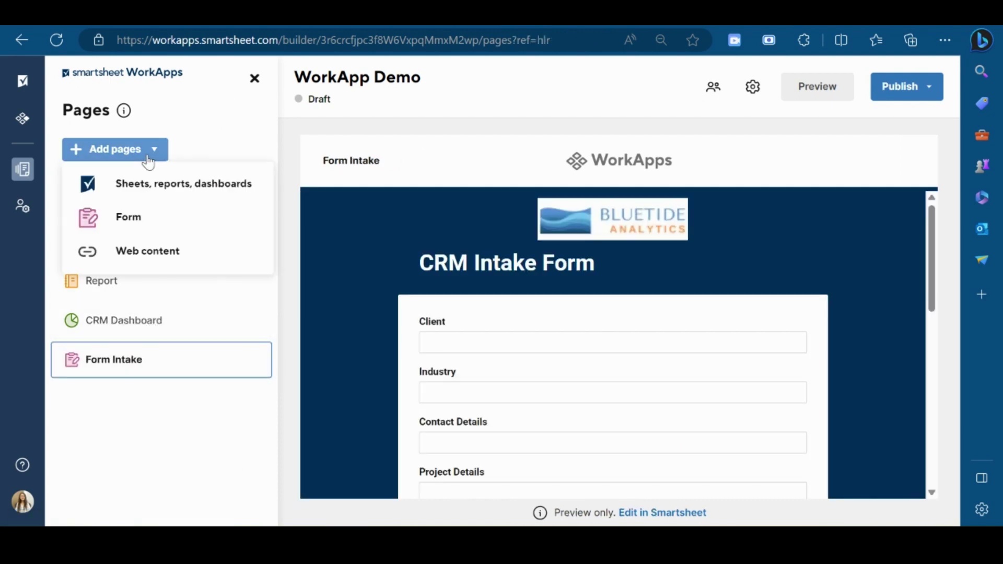
pyautogui.click(148, 252)
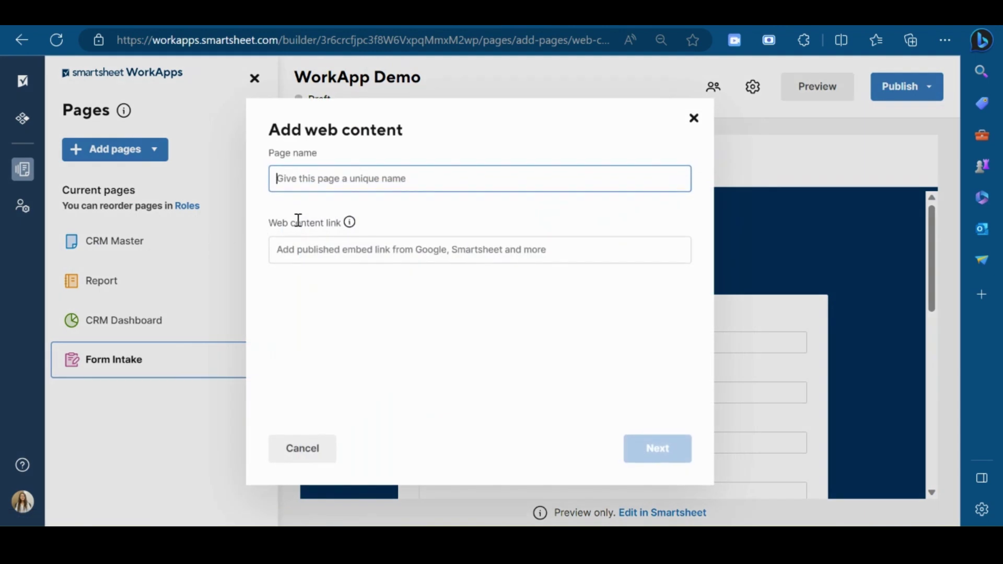
pyautogui.click(384, 249)
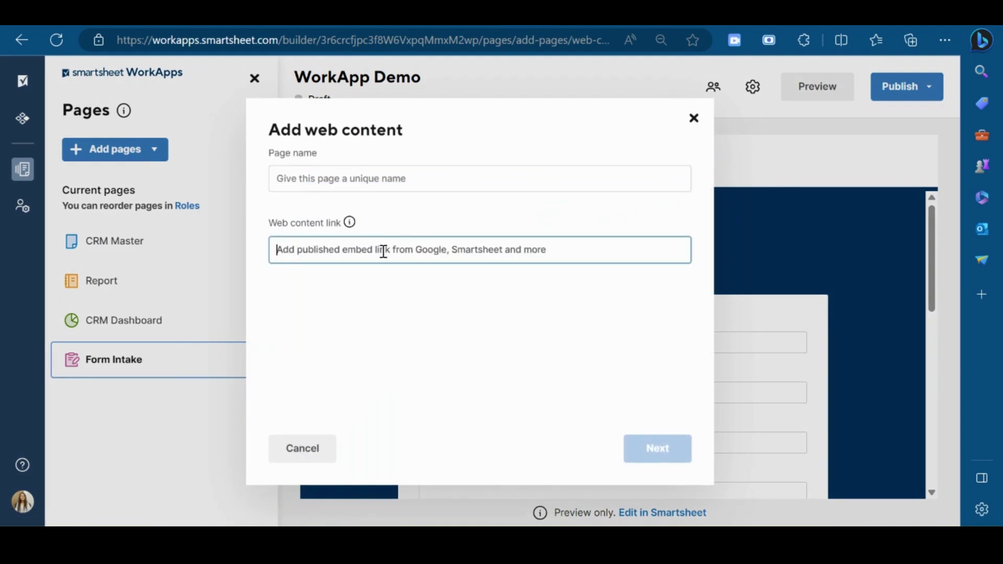
pyautogui.click(617, 23)
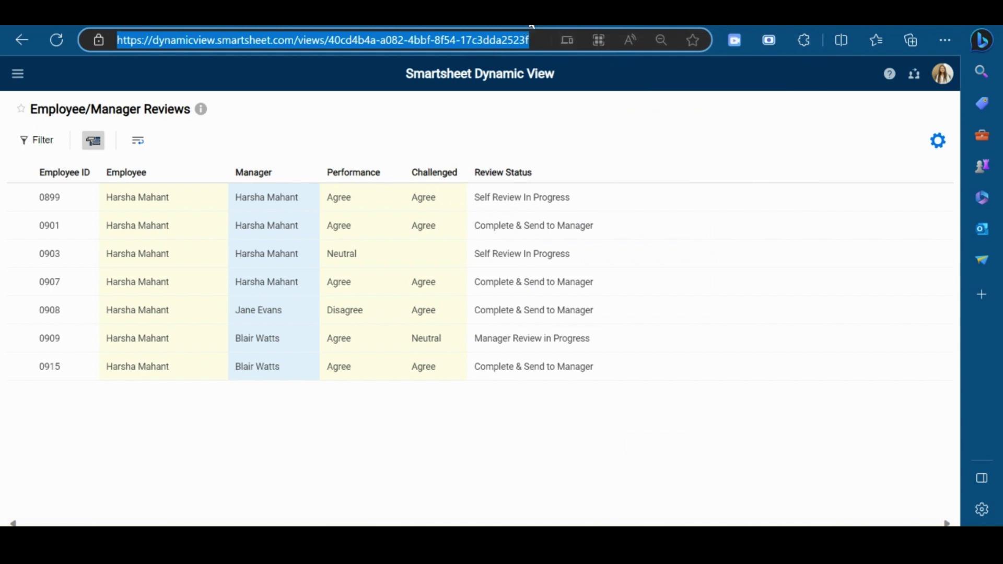
pyautogui.hotkey('ctrl', 'Tab')
pyautogui.write('https://dynamicview.smartsheet.com/views/40cd4b4a-a082-4bbf-8f54-17c3dda2523f')
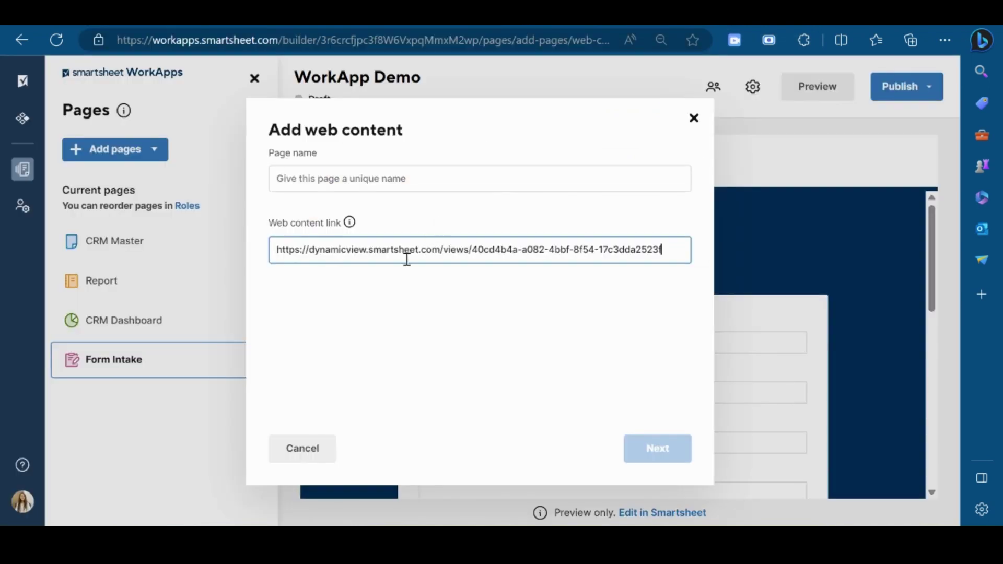
pyautogui.click(459, 181)
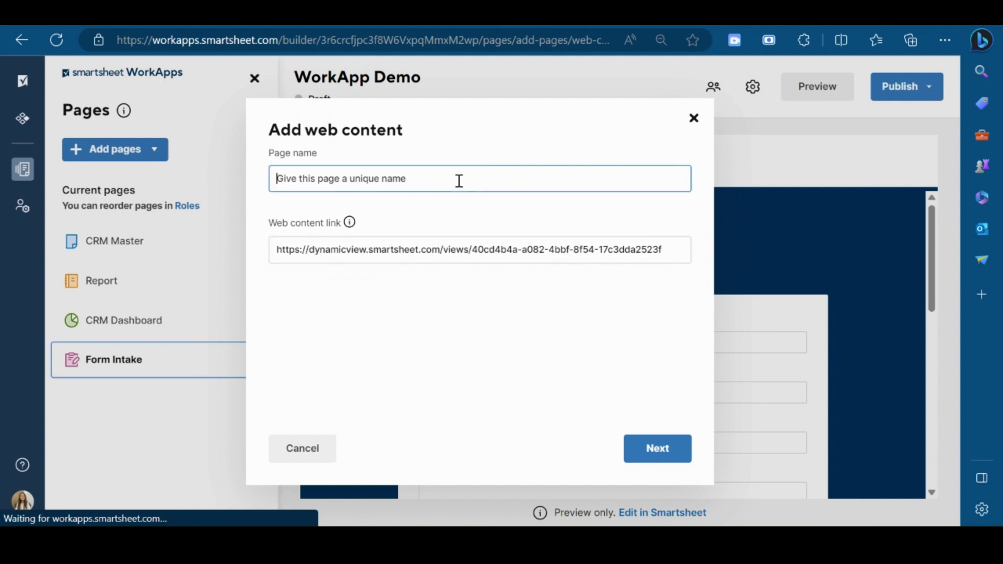
pyautogui.write('DV')
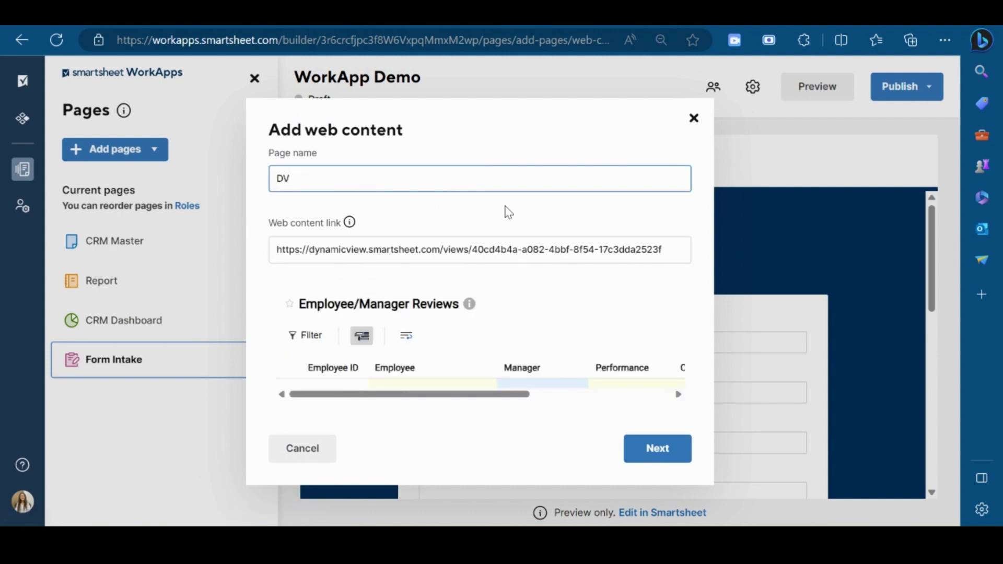
pyautogui.click(651, 455)
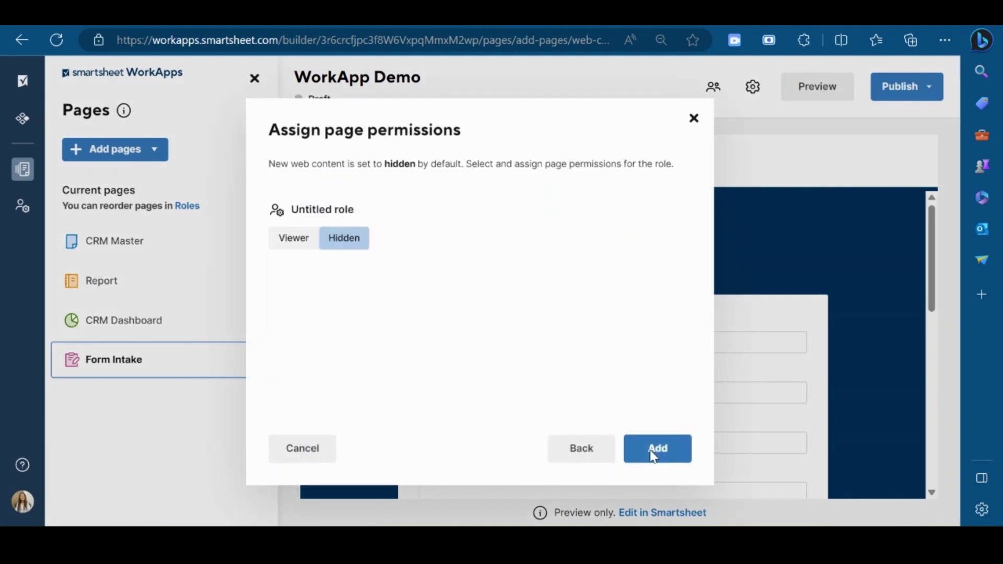
pyautogui.click(667, 456)
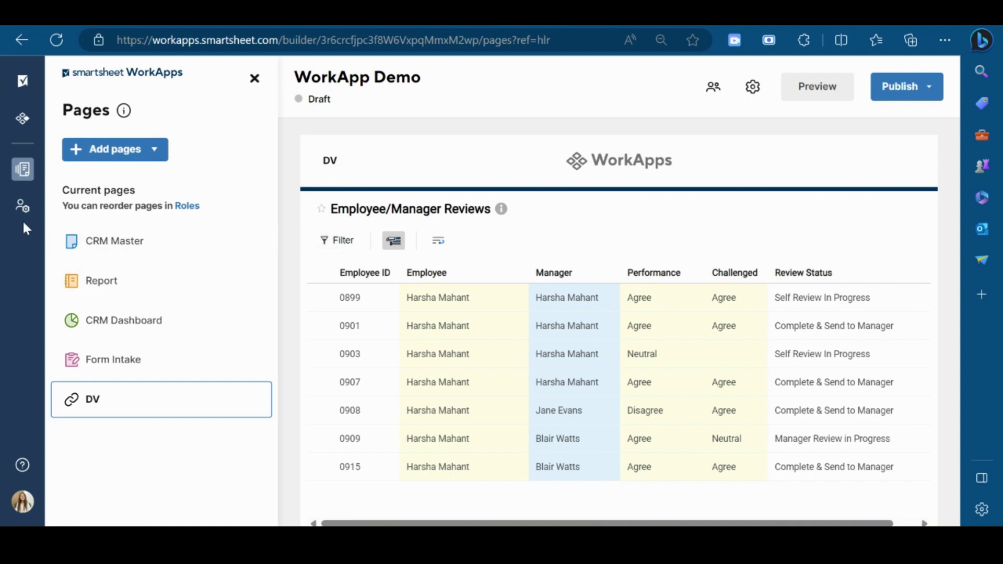
# Add a new role named Executives.
pyautogui.click(23, 206)
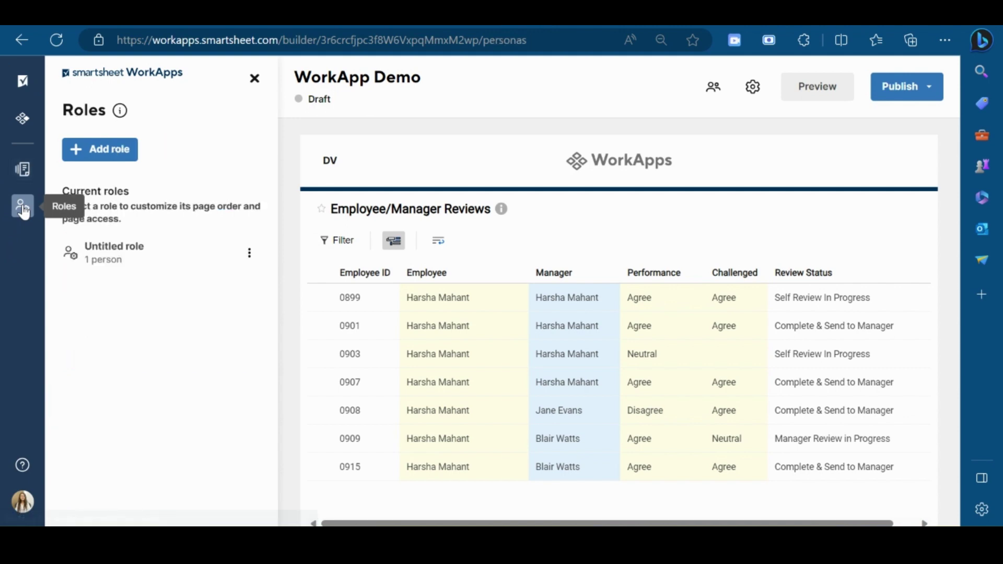
pyautogui.click(113, 158)
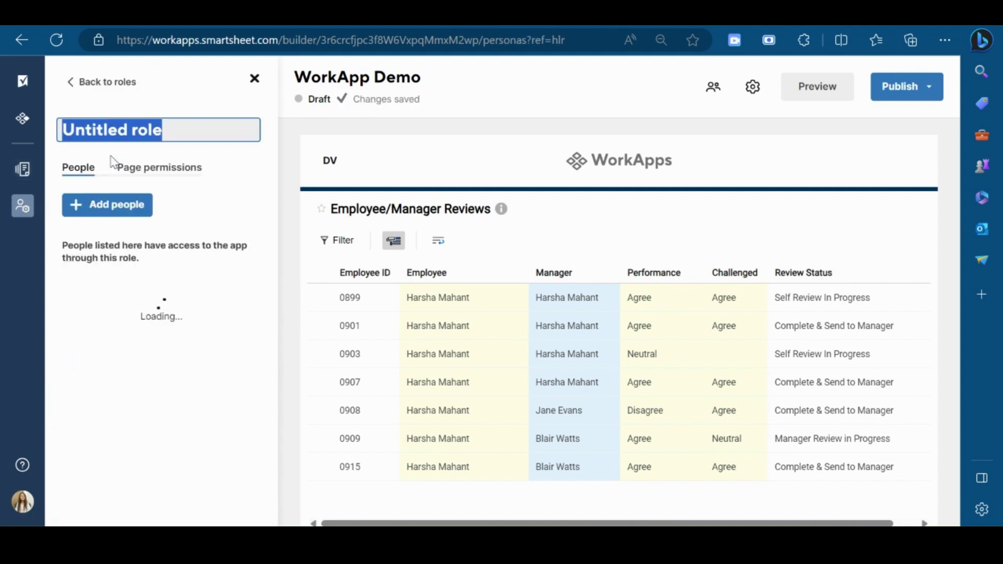
pyautogui.write('Ex')
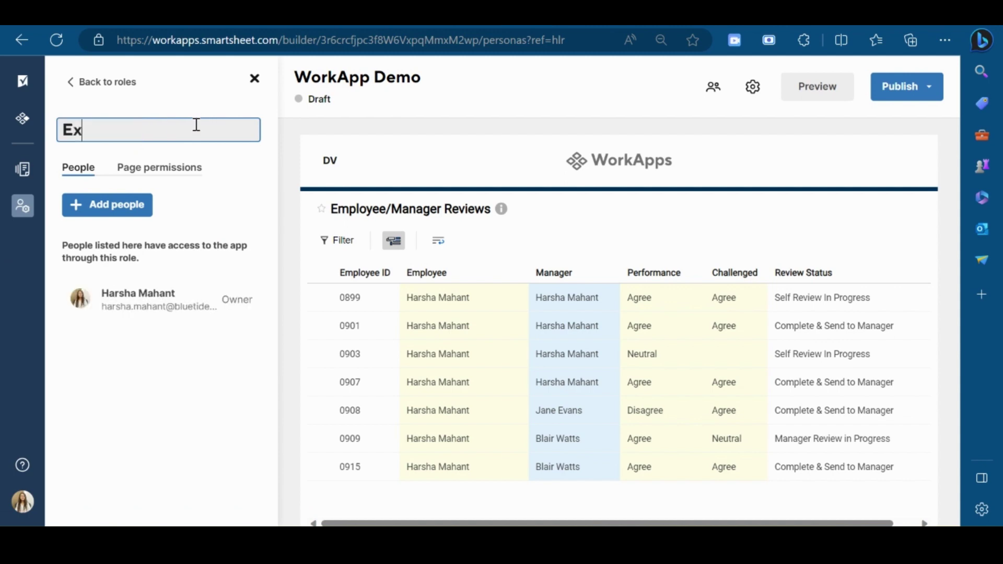
pyautogui.write('ecuticesve')
# Give Executives Viewer access to CRM Dashboard, leaving CRM Master and other pages Hidden.
pyautogui.click(159, 175)
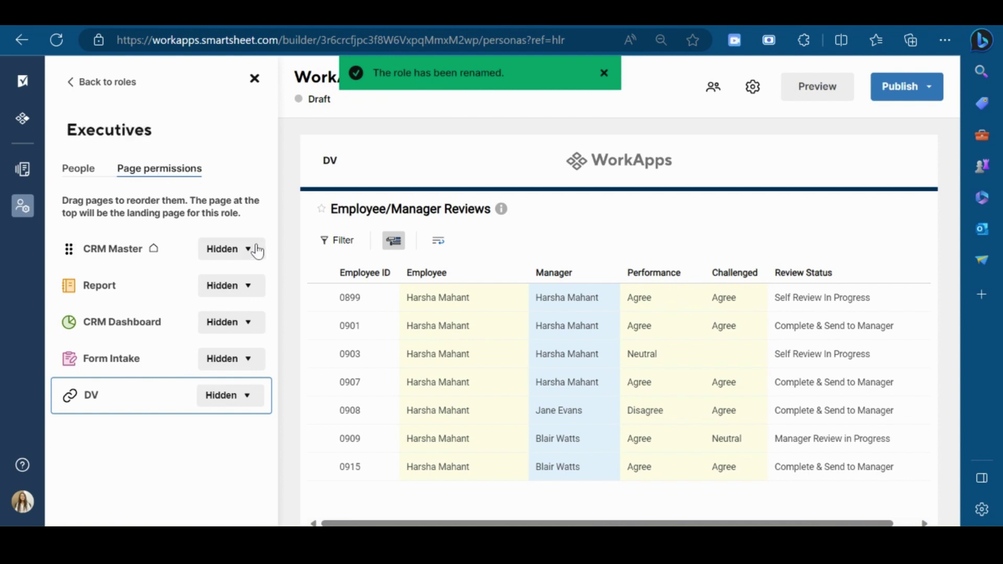
pyautogui.click(244, 328)
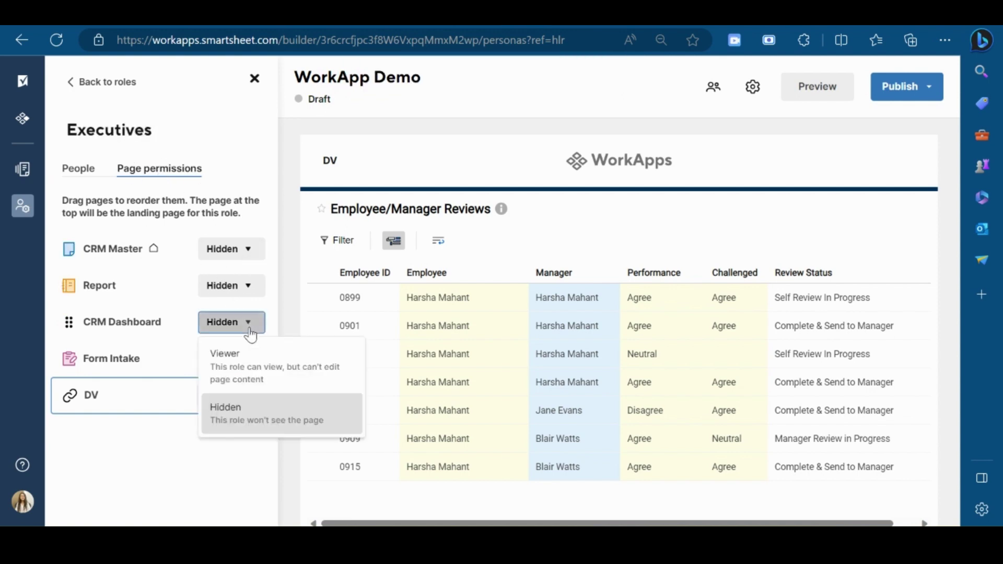
pyautogui.click(244, 361)
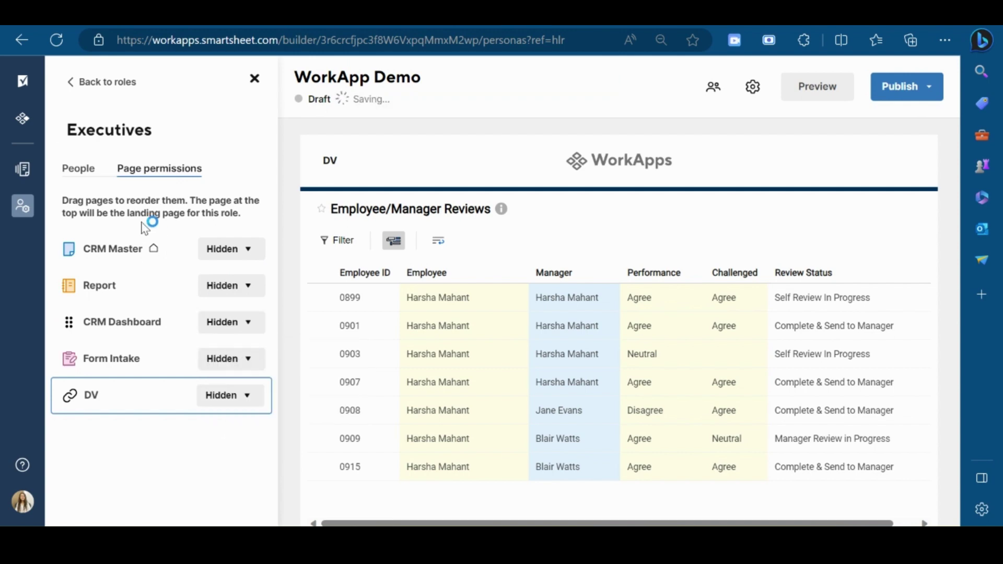
pyautogui.click(246, 258)
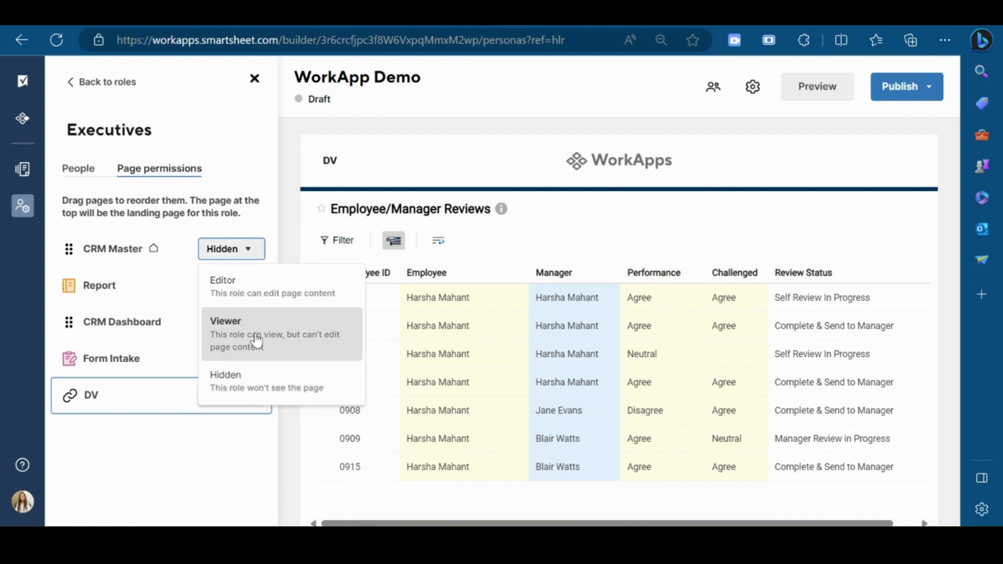
pyautogui.click(213, 442)
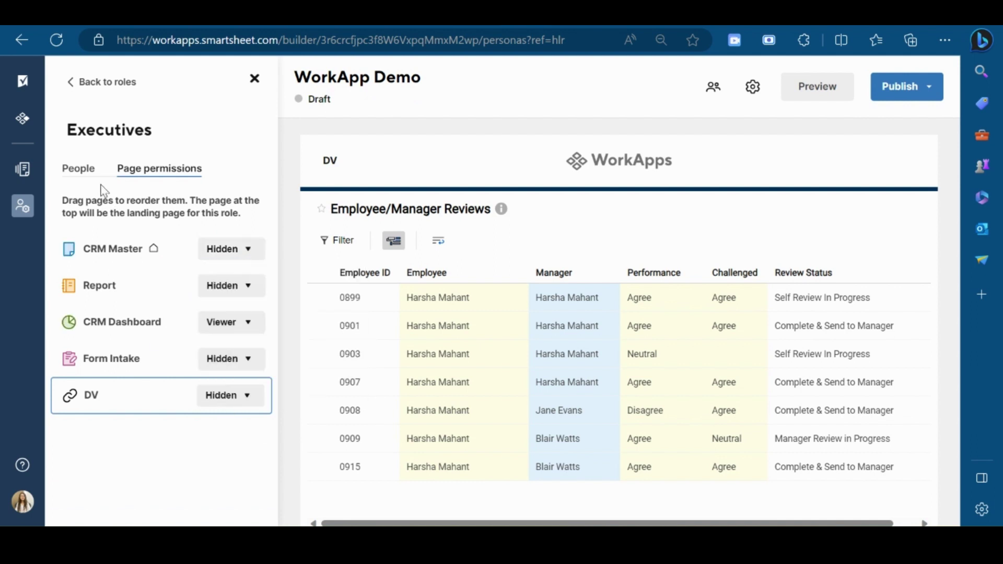
# Add a colleague to the Executives role's members and return to the roles list.
pyautogui.click(77, 168)
pyautogui.click(119, 208)
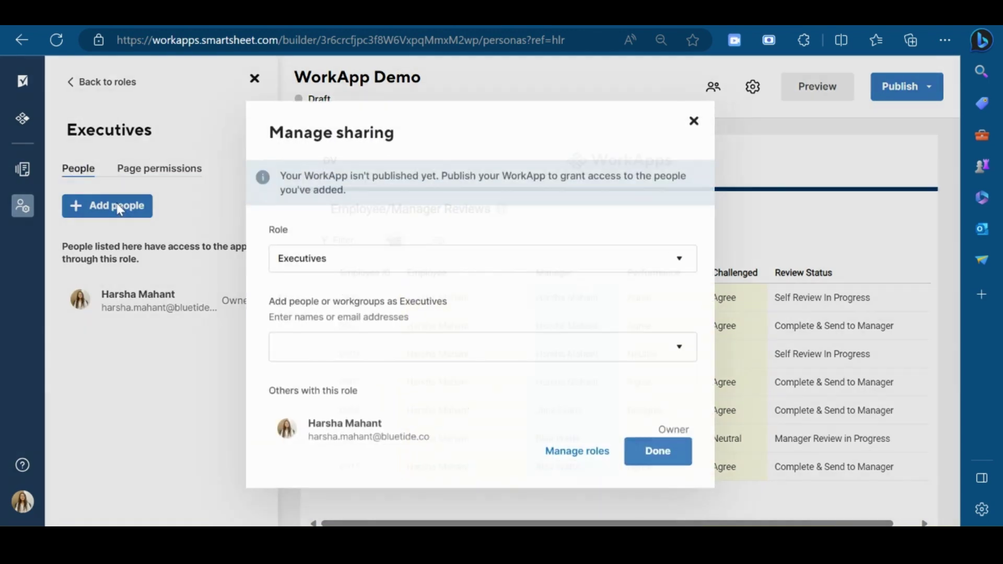
pyautogui.click(316, 357)
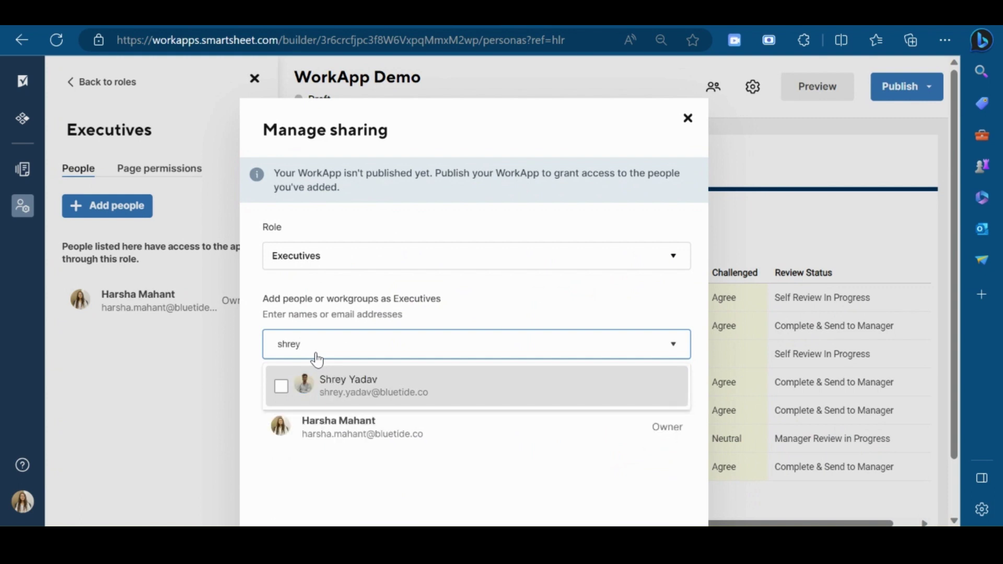
pyautogui.click(385, 383)
pyautogui.click(679, 397)
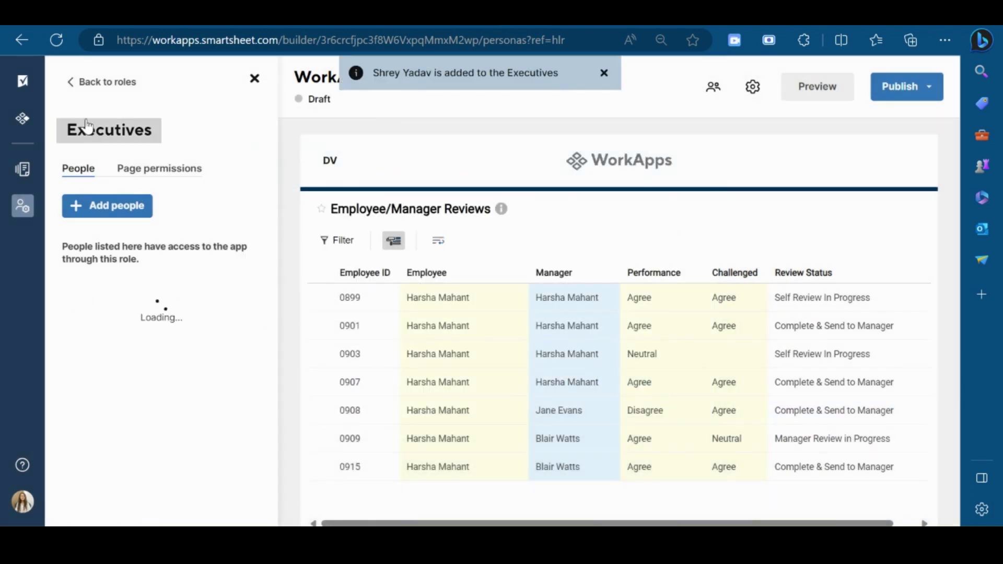
pyautogui.click(76, 84)
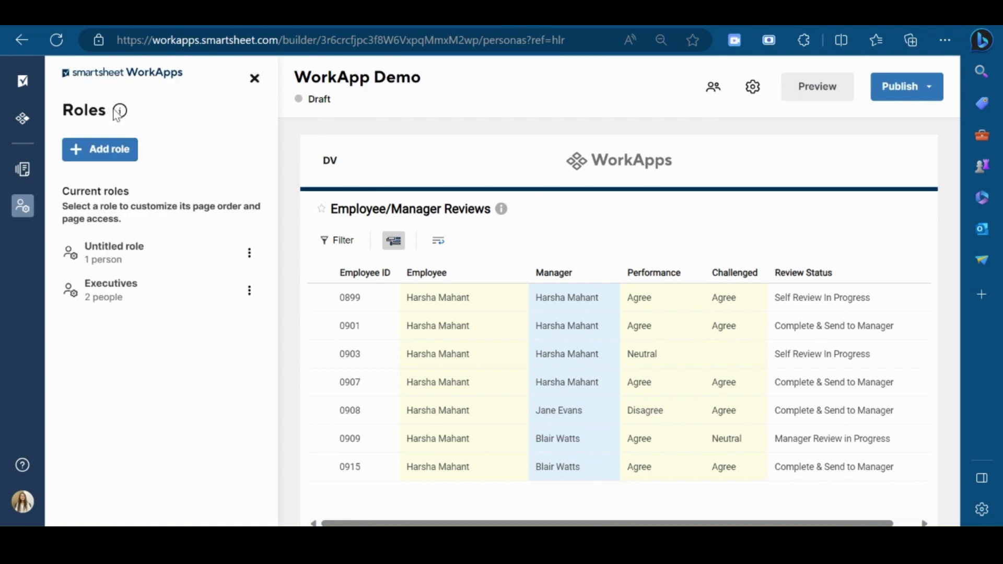
# Rename the Untitled role to Admin.
pyautogui.click(148, 249)
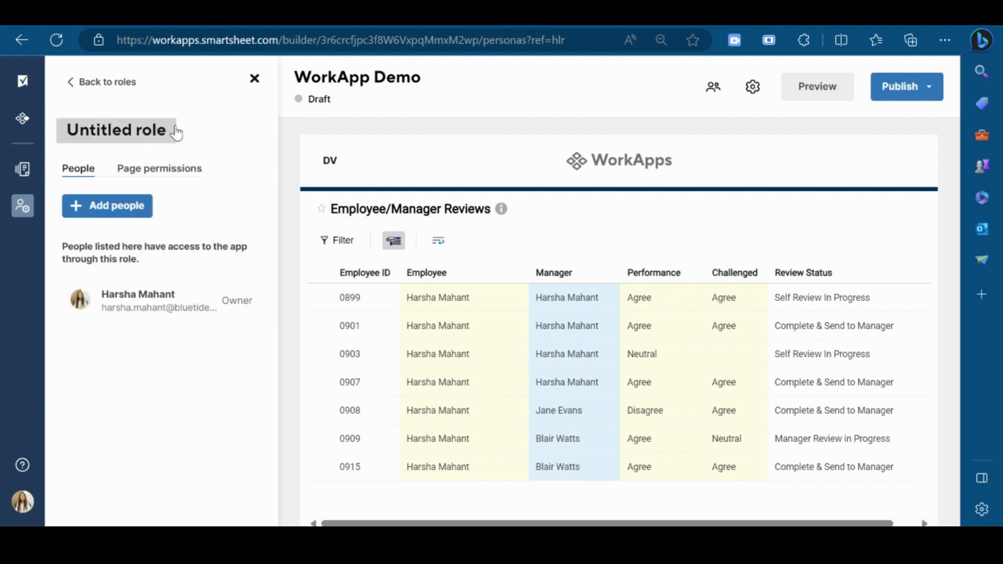
pyautogui.click(172, 131)
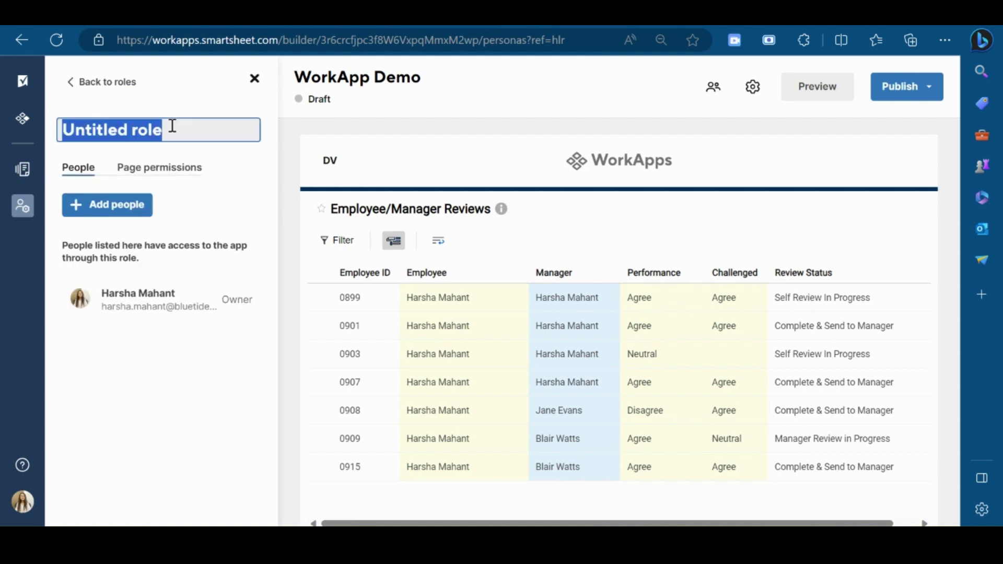
pyautogui.write('Admin')
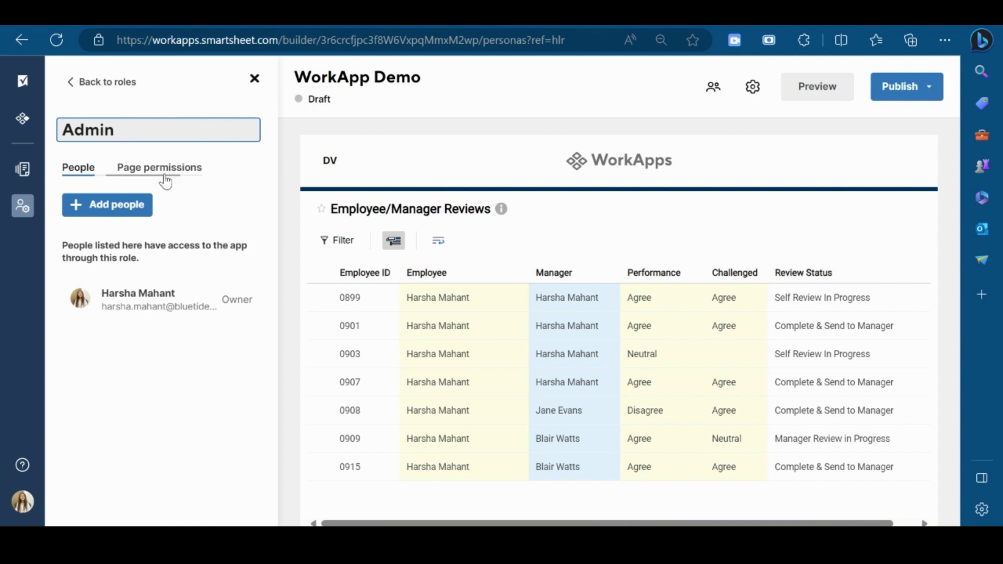
# Give the Admin role edit access to Report, leaving CRM Master hidden.
pyautogui.click(163, 178)
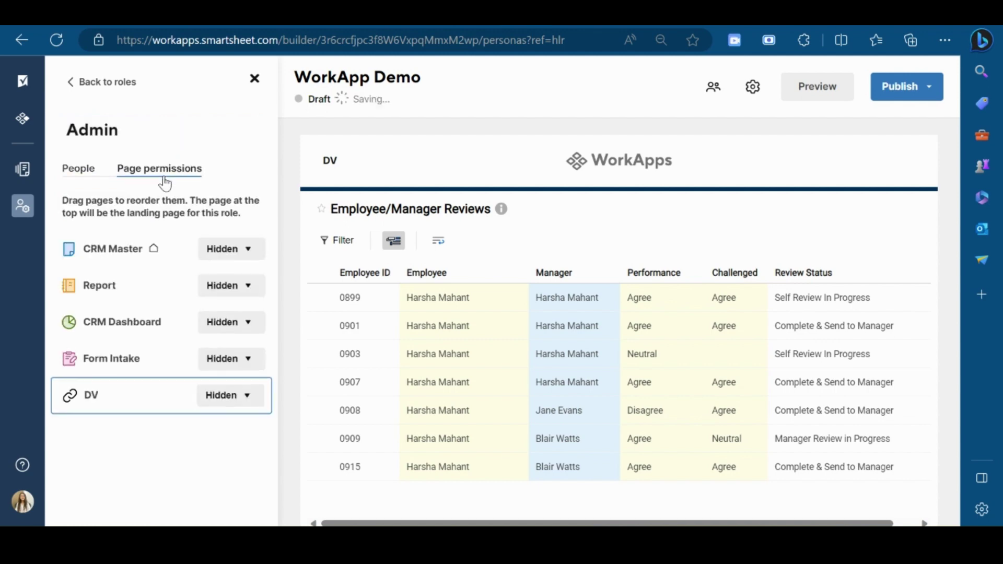
pyautogui.click(242, 250)
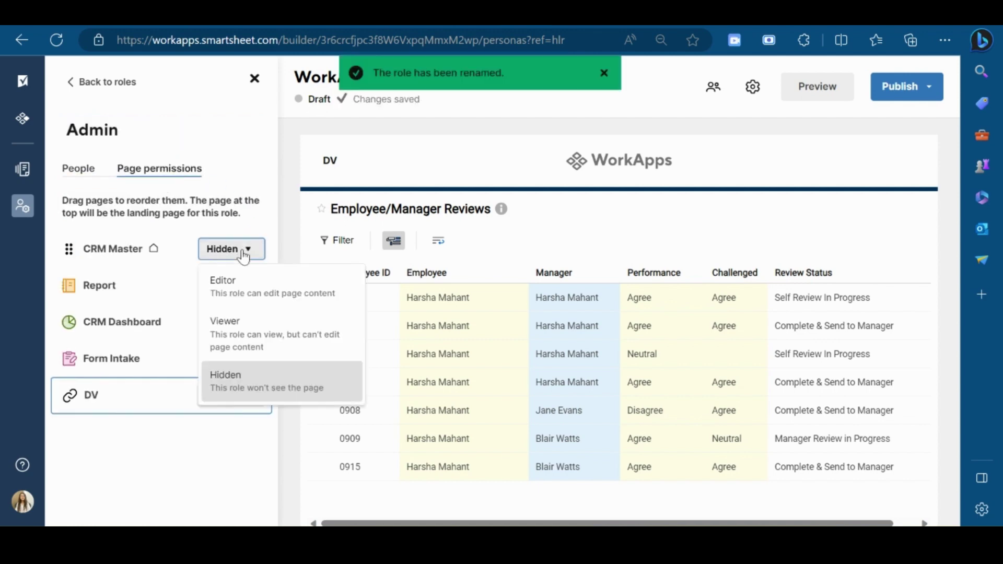
pyautogui.click(267, 215)
pyautogui.click(249, 289)
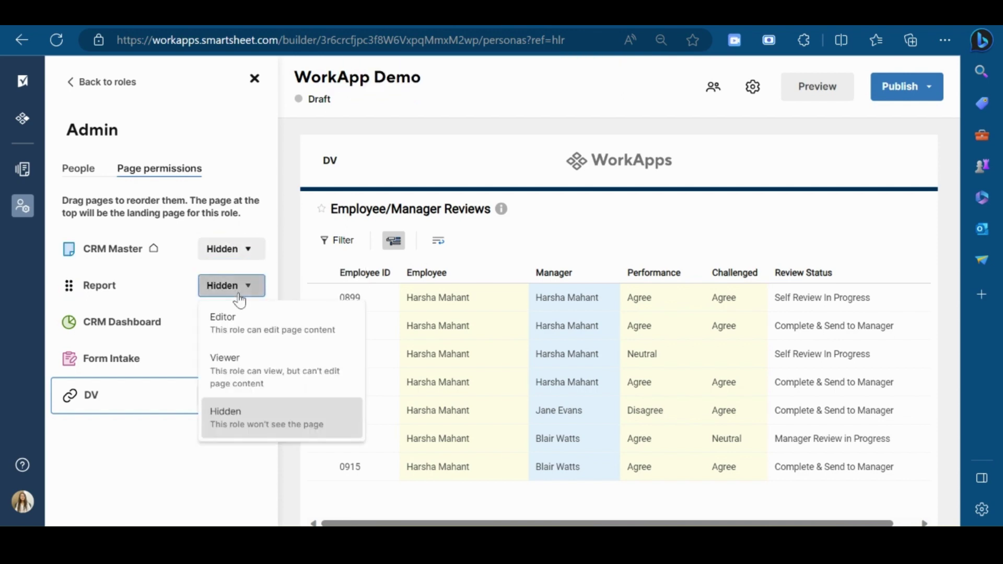
pyautogui.click(239, 329)
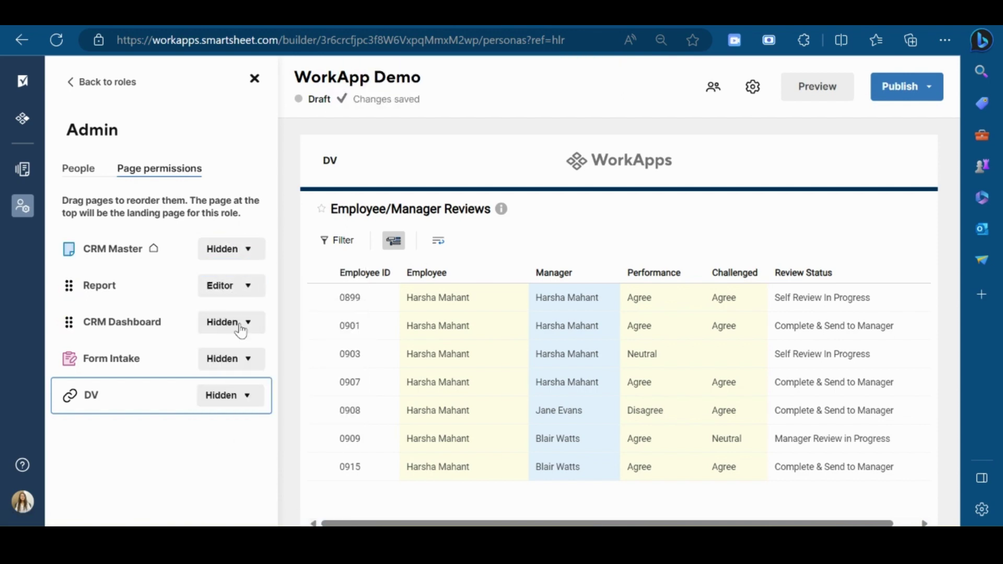
pyautogui.click(242, 251)
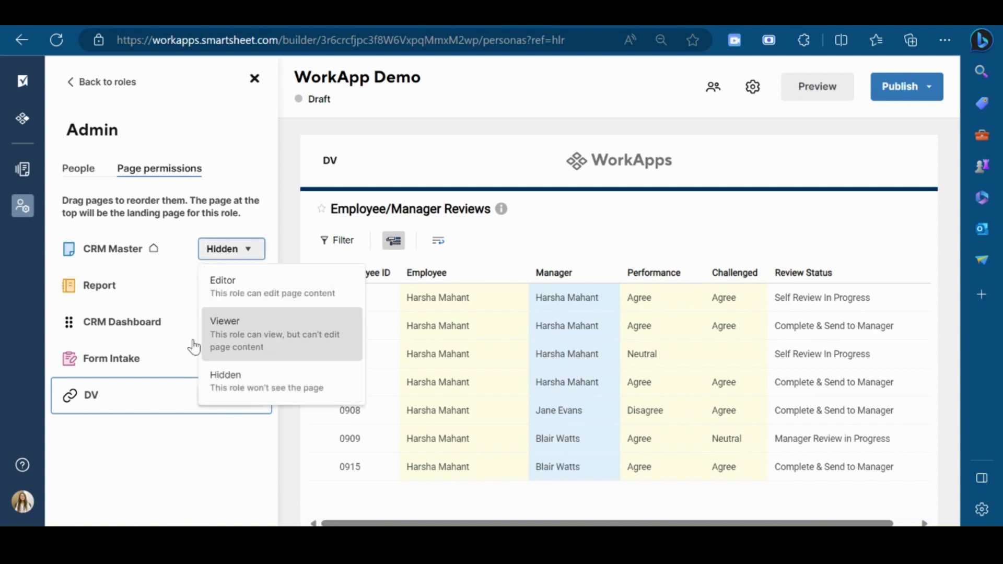
pyautogui.click(172, 330)
# Set Admin's access to CRM Dashboard, Form Intake and DV to Viewer.
pyautogui.click(172, 330)
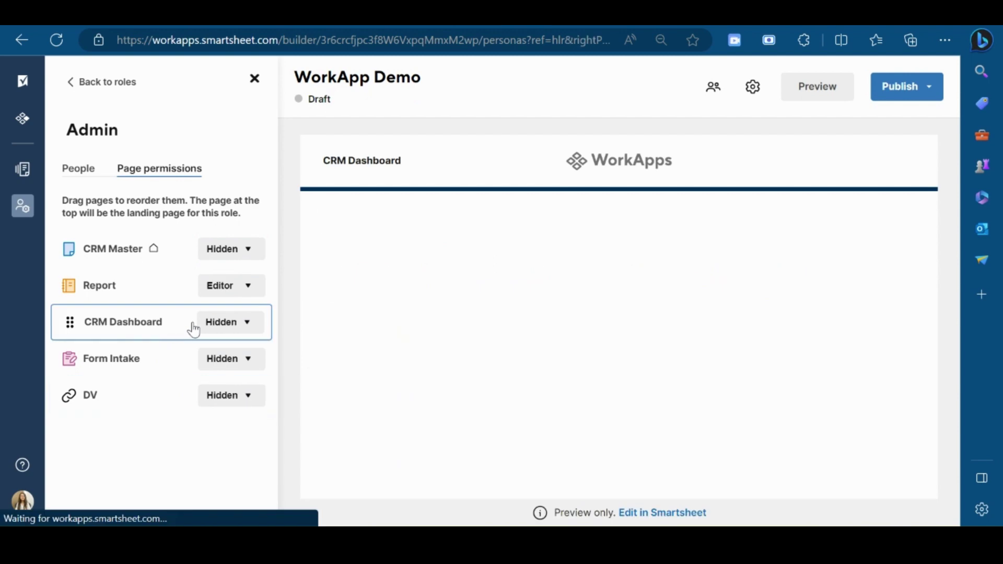
pyautogui.click(230, 321)
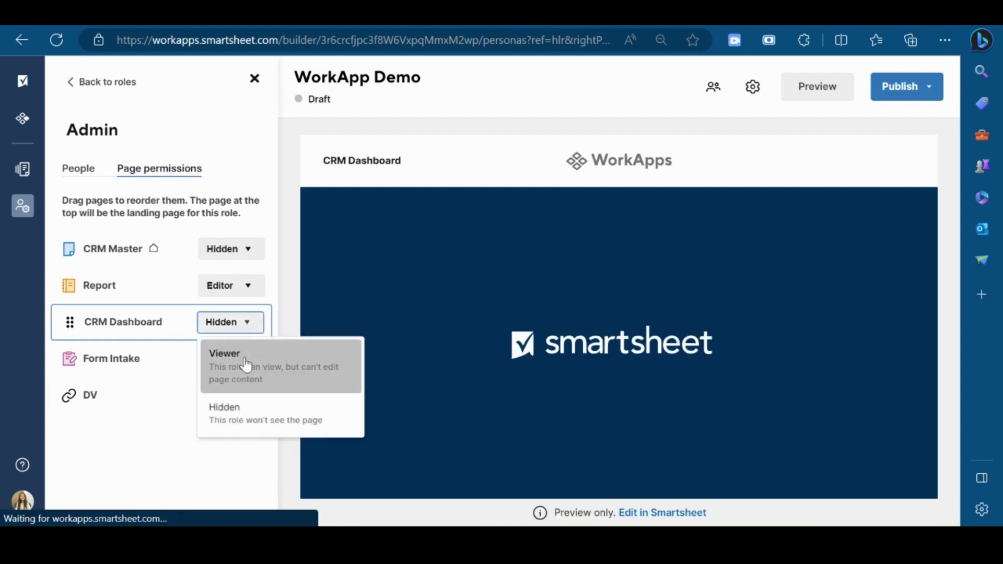
pyautogui.click(246, 364)
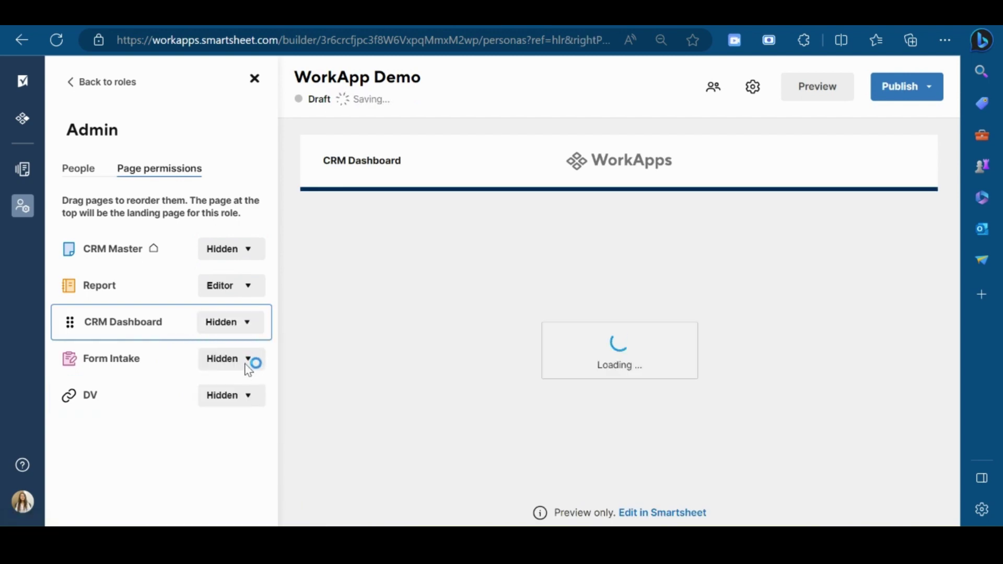
pyautogui.click(246, 366)
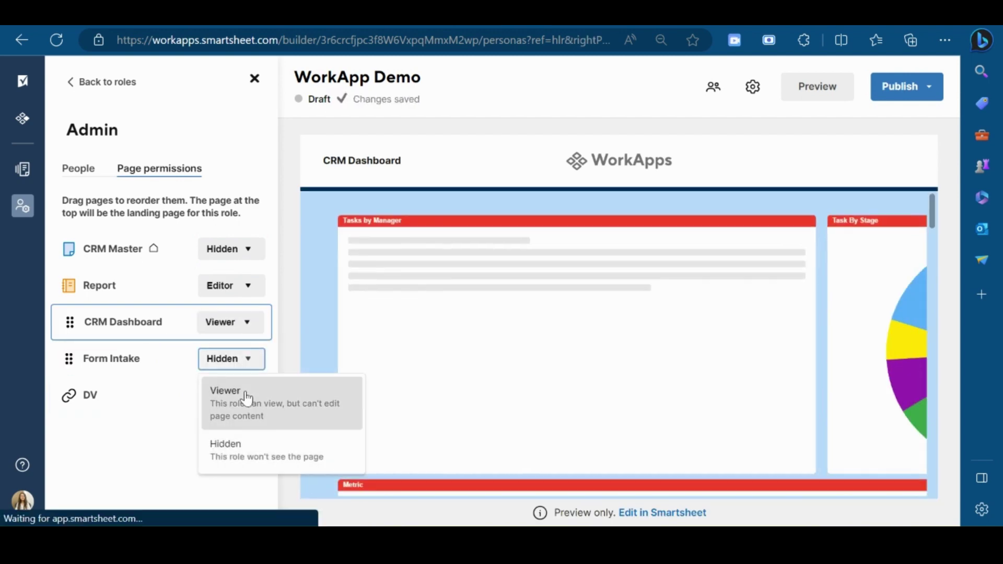
pyautogui.click(243, 401)
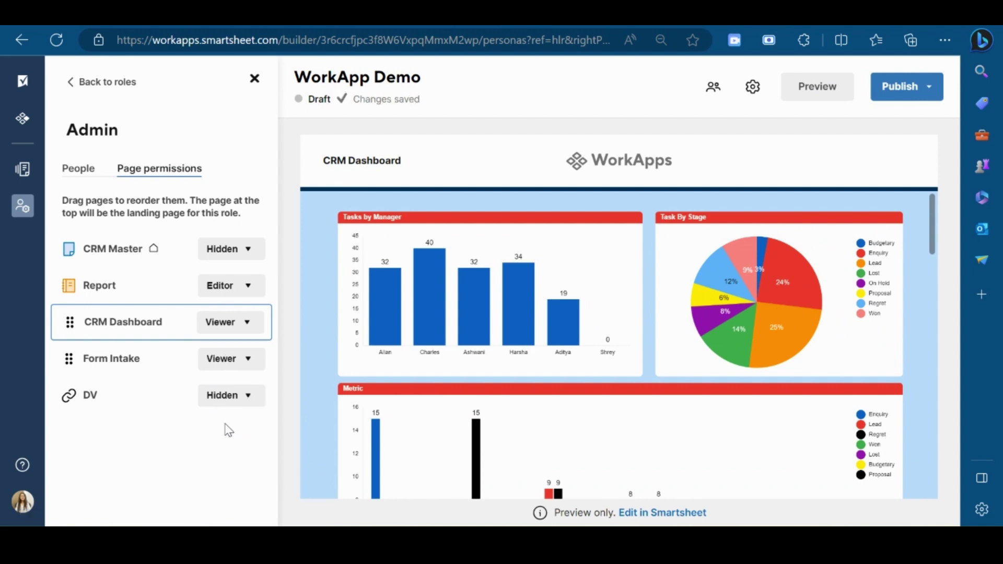
pyautogui.click(240, 401)
pyautogui.click(246, 451)
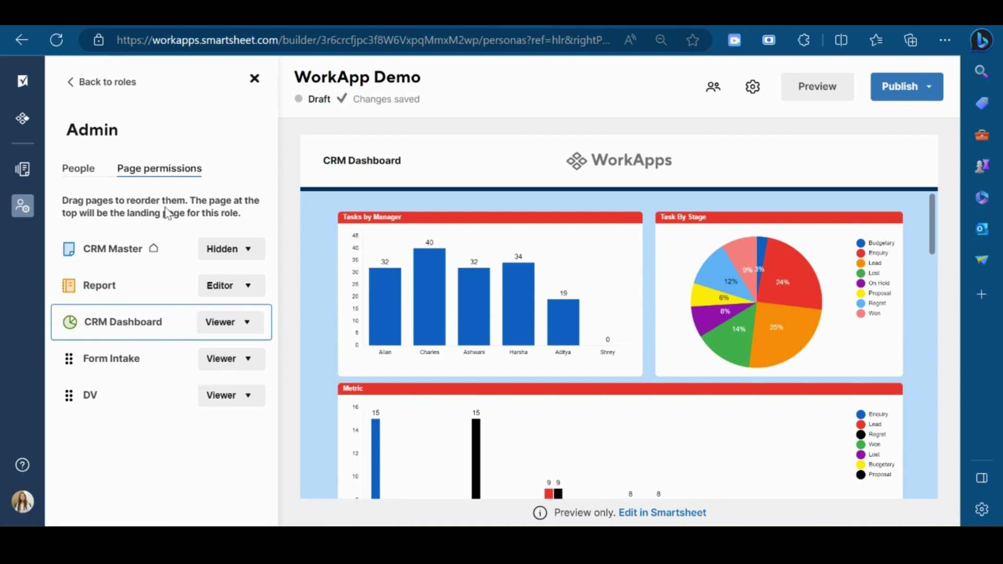
# Add a colleague to the Admin role's members and return to the roles list.
pyautogui.click(78, 168)
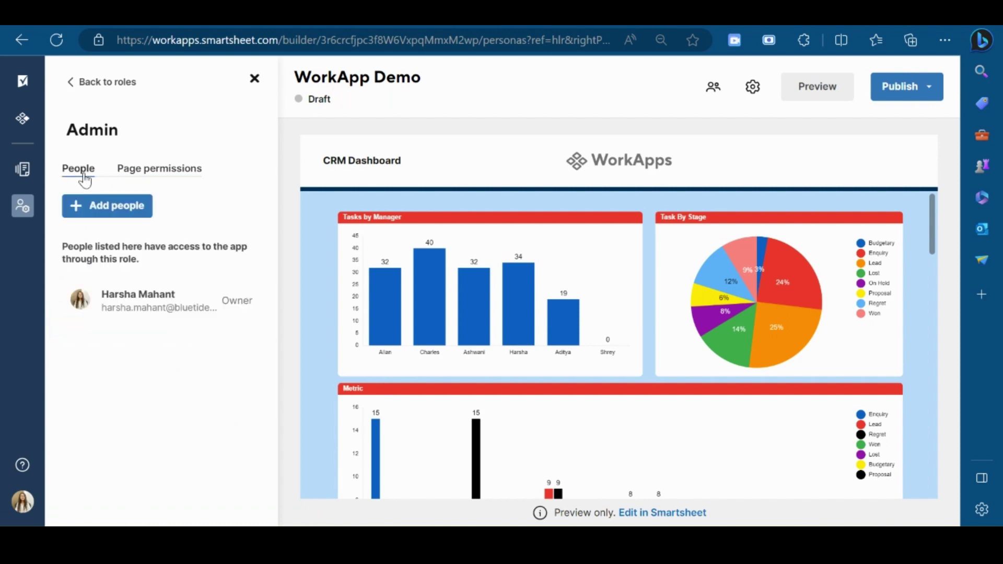
pyautogui.click(131, 204)
pyautogui.click(353, 346)
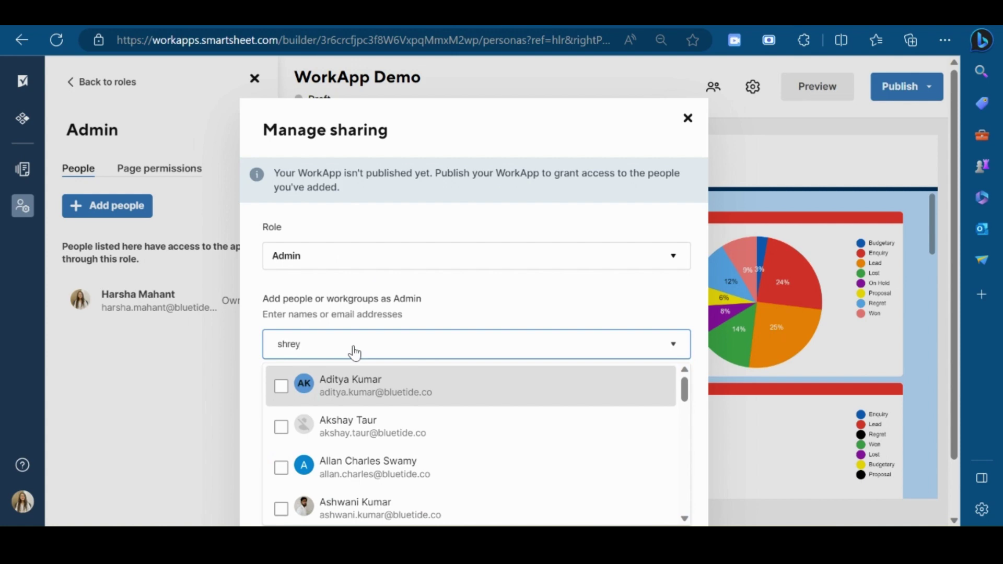
pyautogui.click(408, 384)
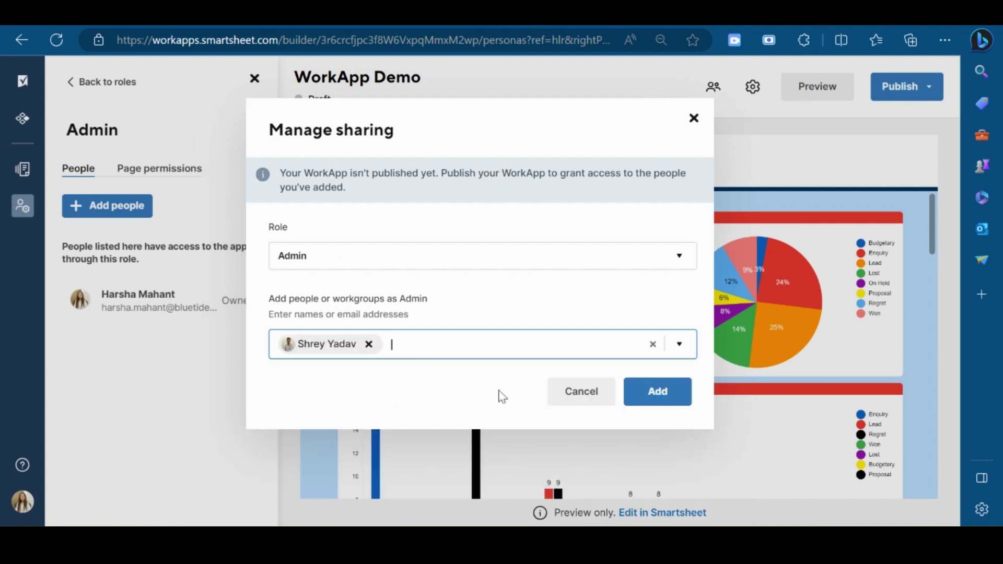
pyautogui.click(674, 406)
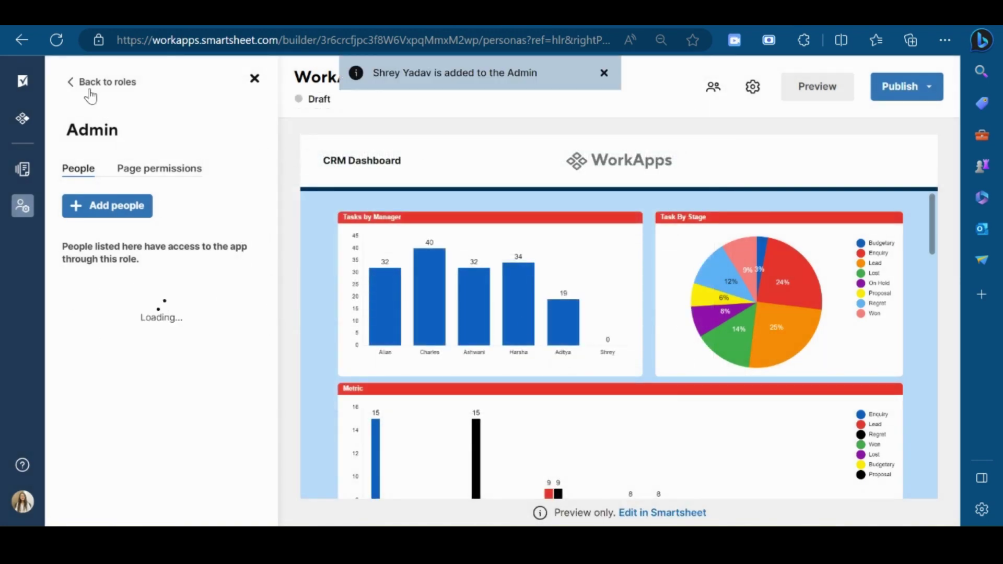
pyautogui.click(80, 83)
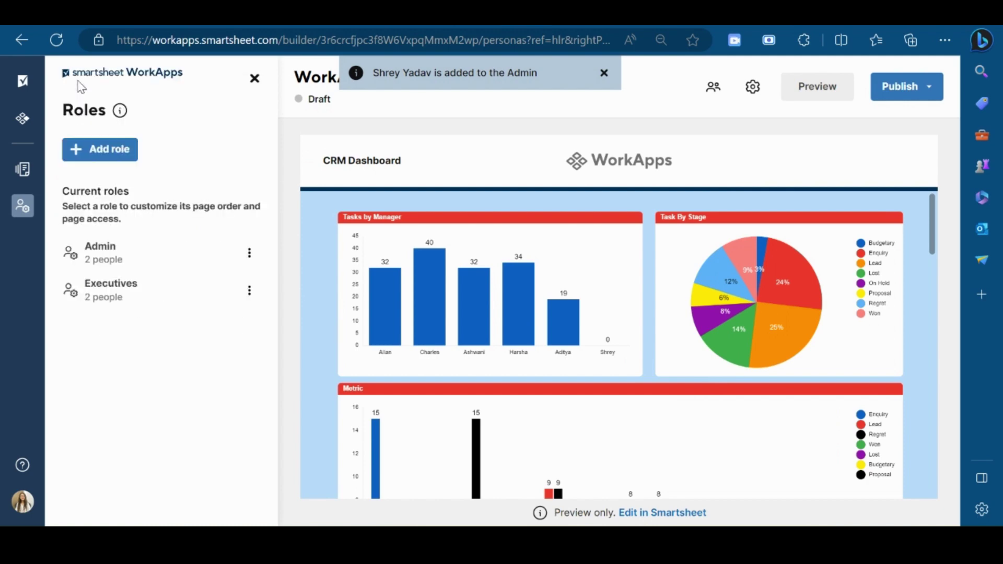
# Add a new role named Requester.
pyautogui.click(112, 149)
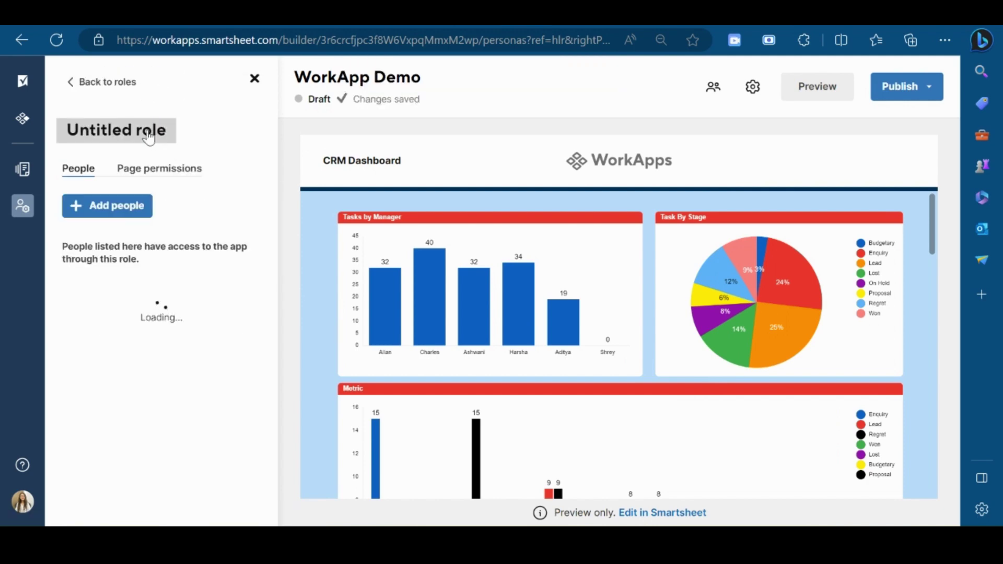
pyautogui.click(148, 129)
pyautogui.write('Requester')
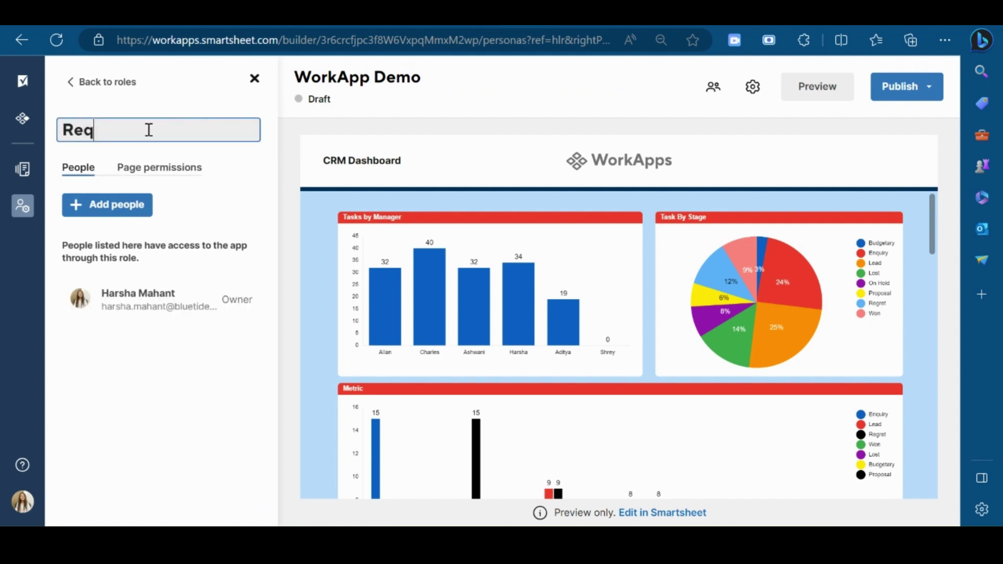
# Give the Requester role Viewer access to Form Intake and Report.
pyautogui.click(182, 170)
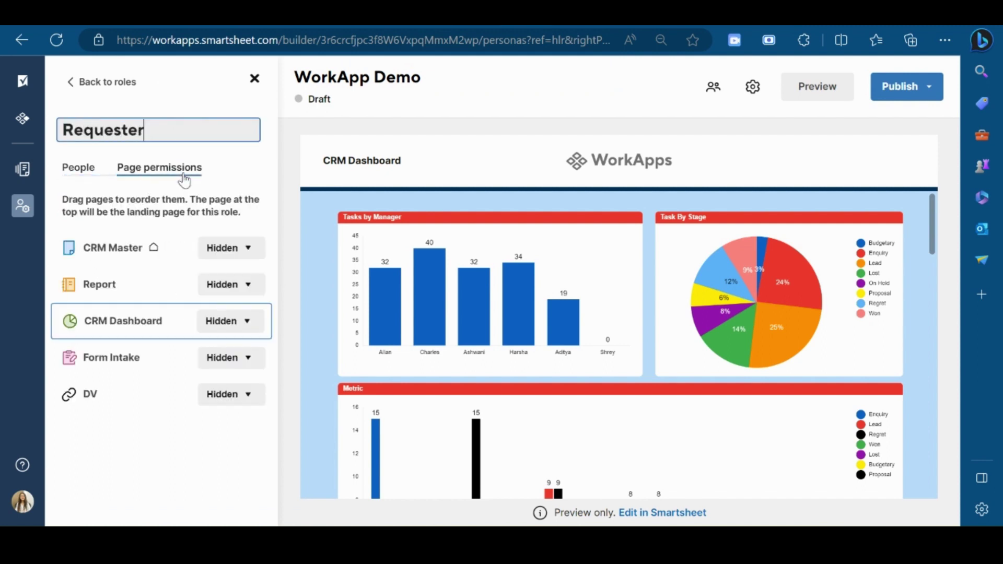
pyautogui.click(239, 360)
pyautogui.click(247, 399)
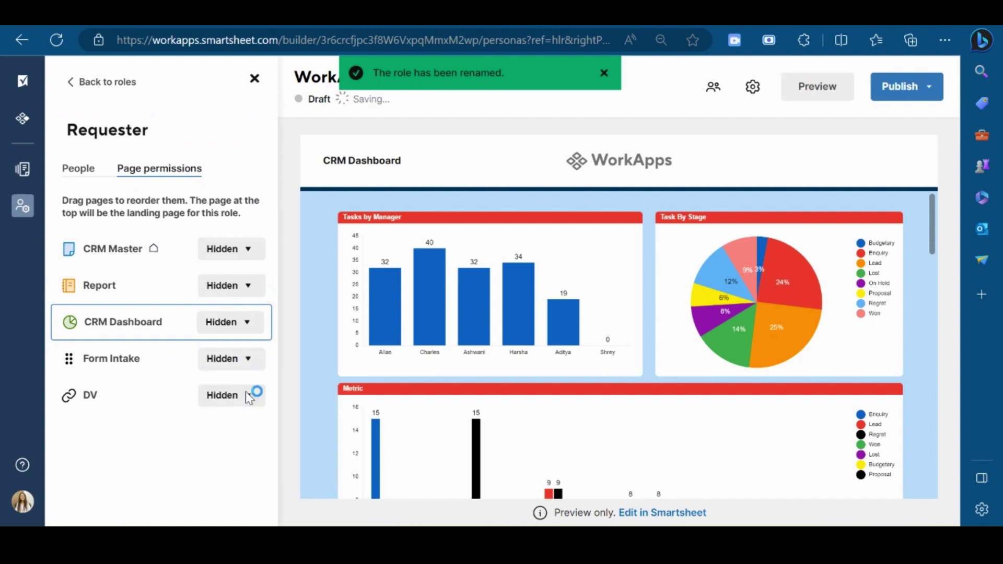
pyautogui.click(247, 288)
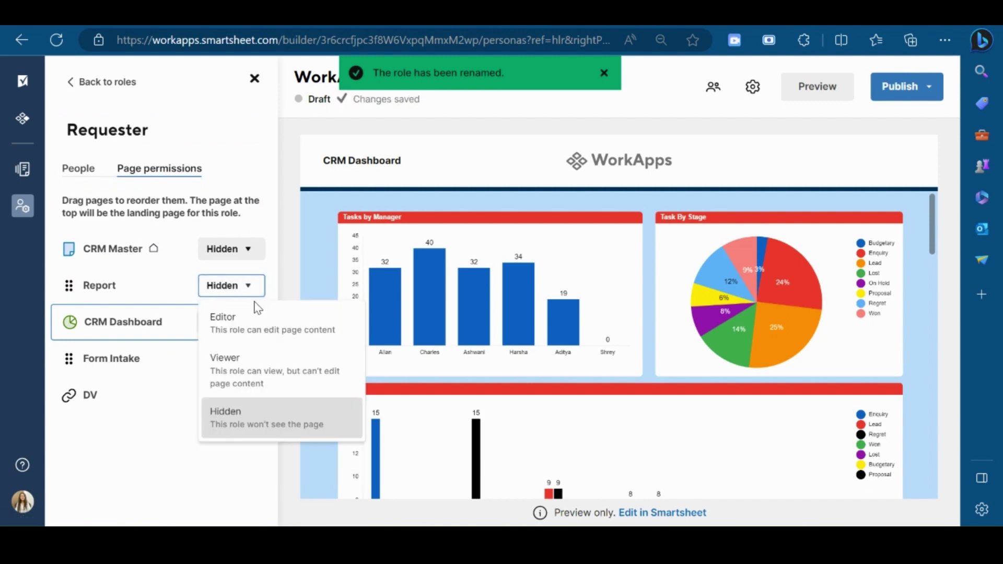
pyautogui.click(253, 375)
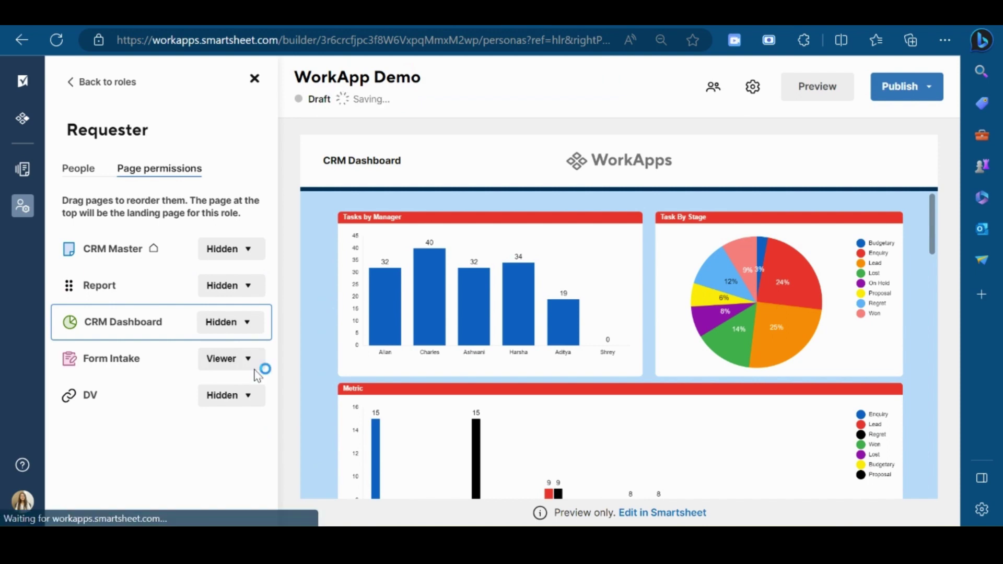
# Add a colleague to the Requester role's members and return to the roles list.
pyautogui.click(78, 174)
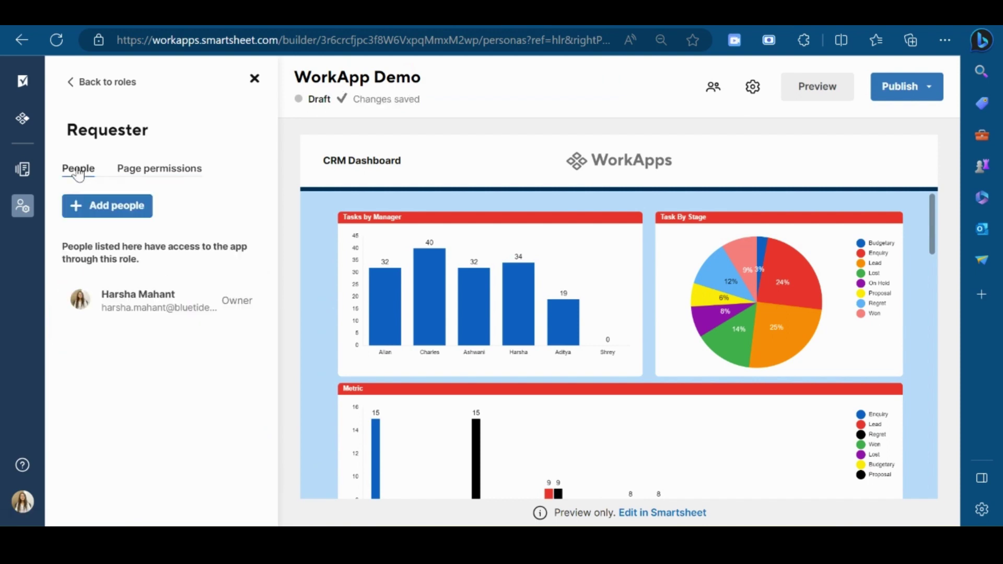
pyautogui.click(130, 207)
pyautogui.click(414, 349)
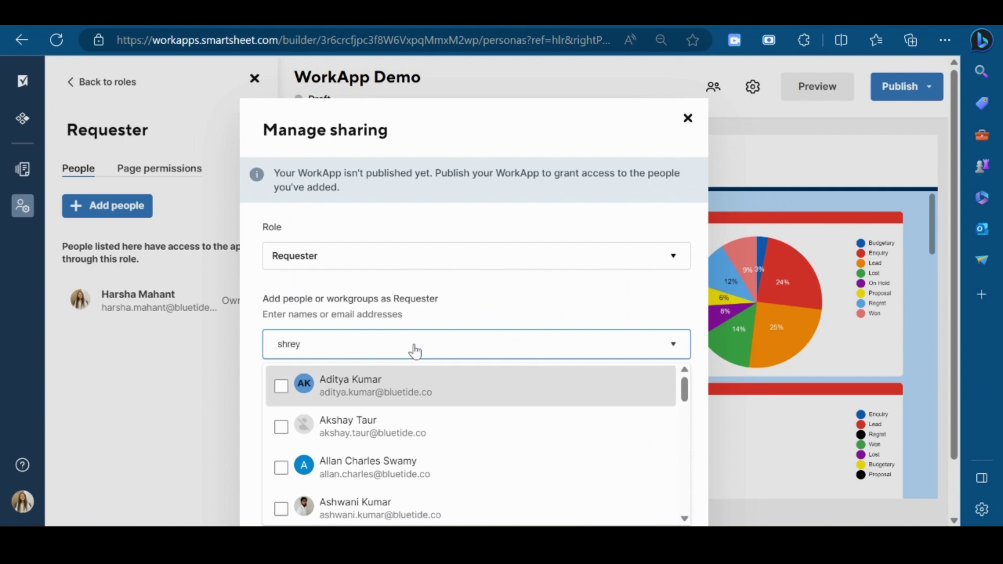
pyautogui.click(425, 391)
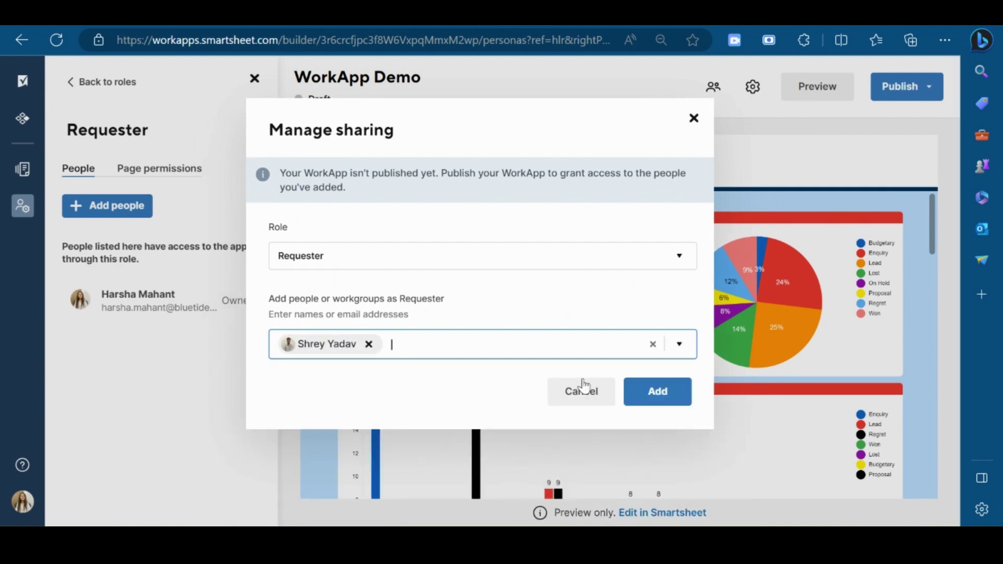
pyautogui.click(652, 391)
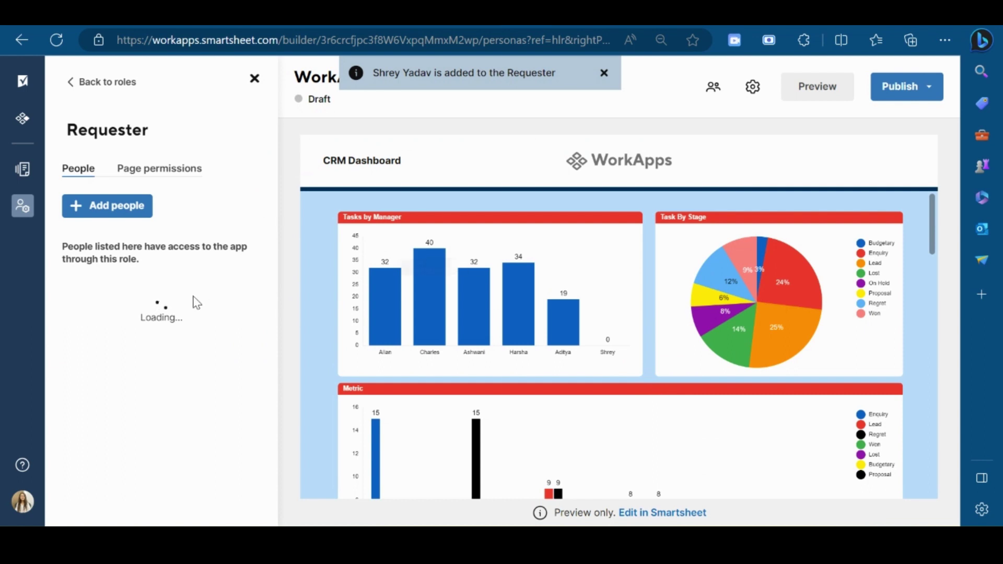
pyautogui.click(74, 86)
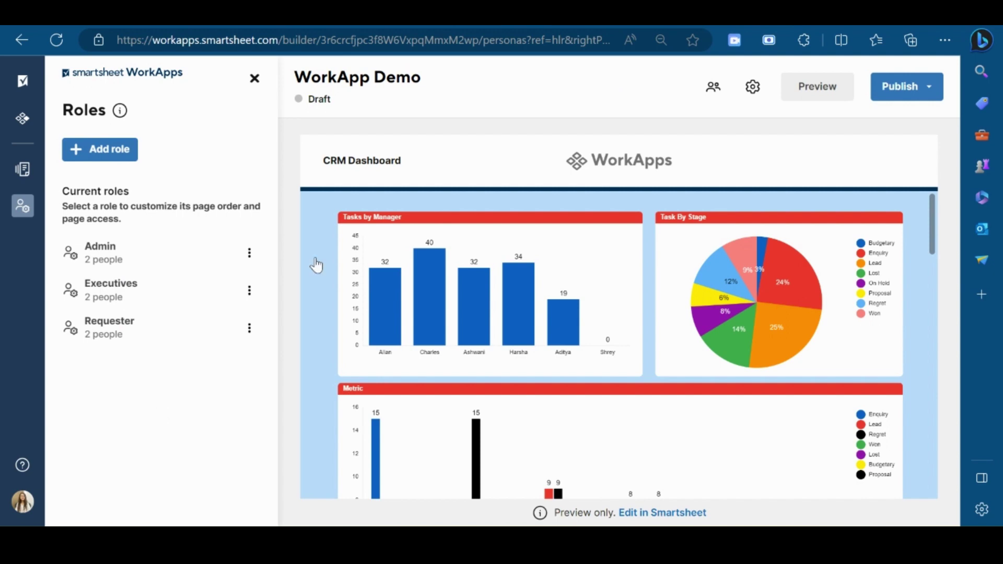
pyautogui.click(755, 94)
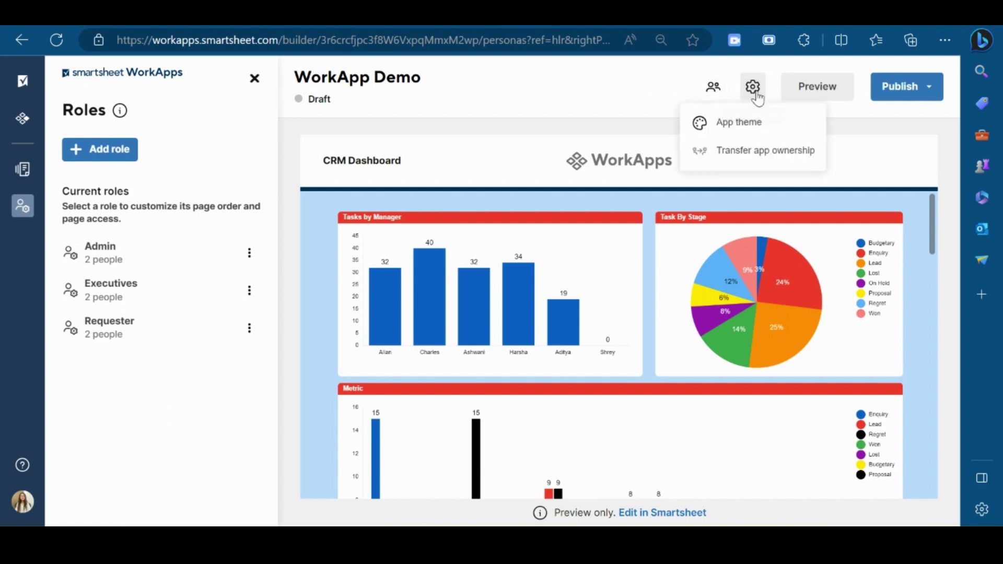
pyautogui.click(742, 122)
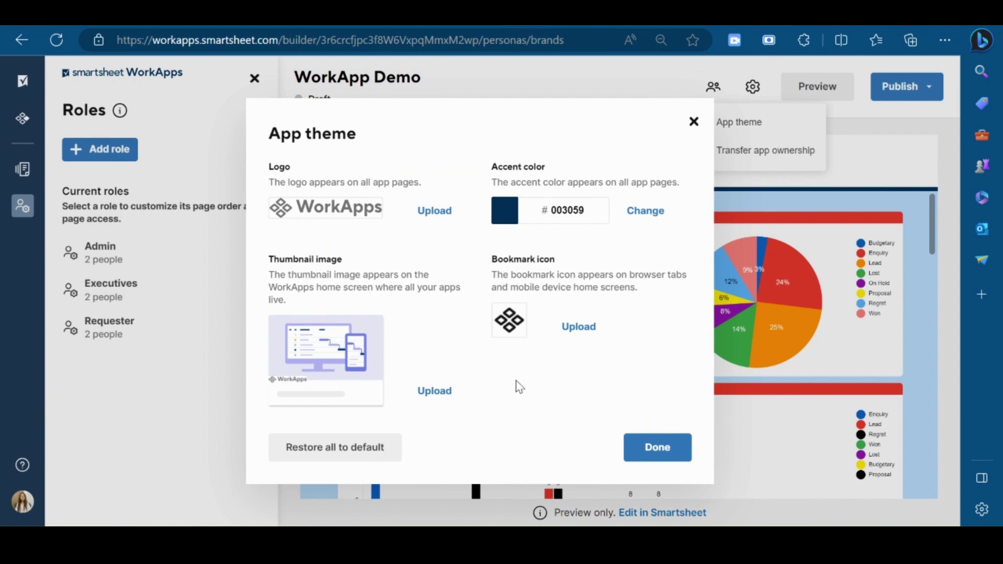
pyautogui.click(679, 444)
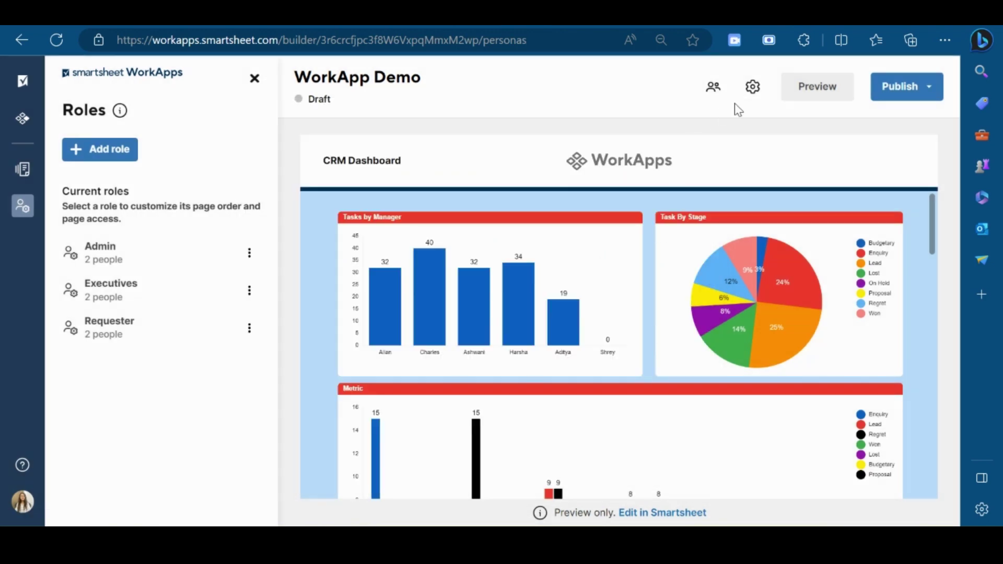
# Publish WorkApp Demo, confirming in the Publish dialog.
pyautogui.click(902, 88)
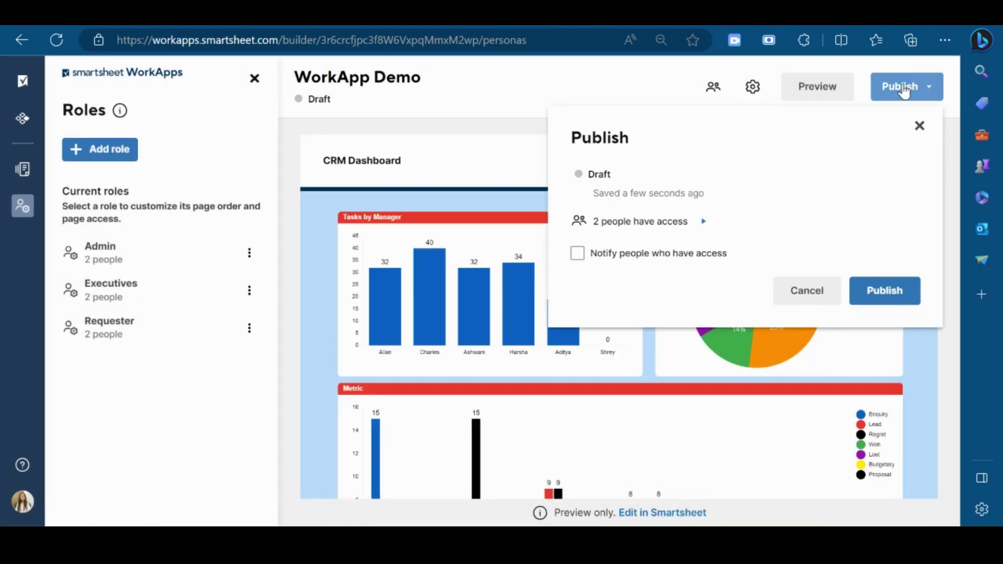
pyautogui.click(904, 283)
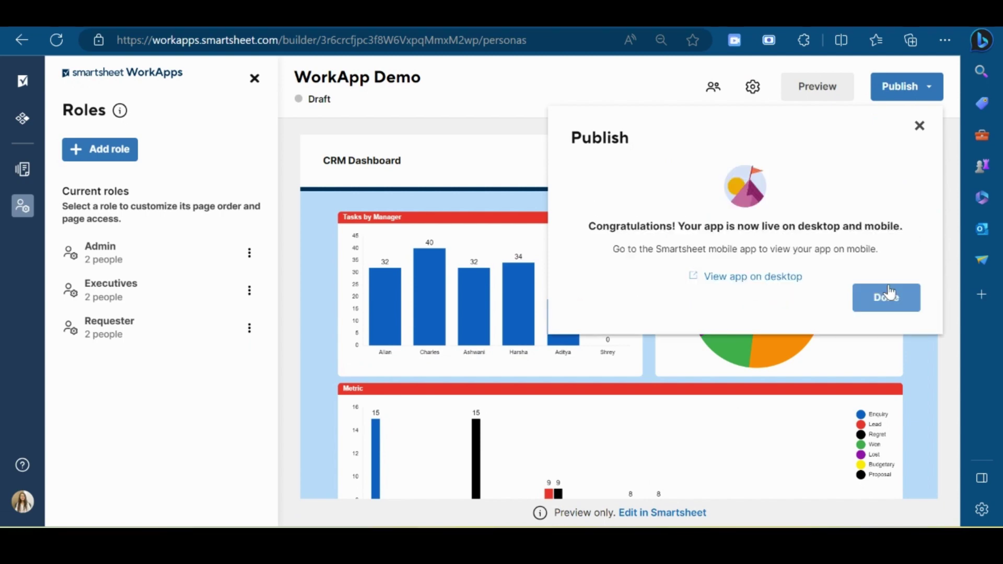